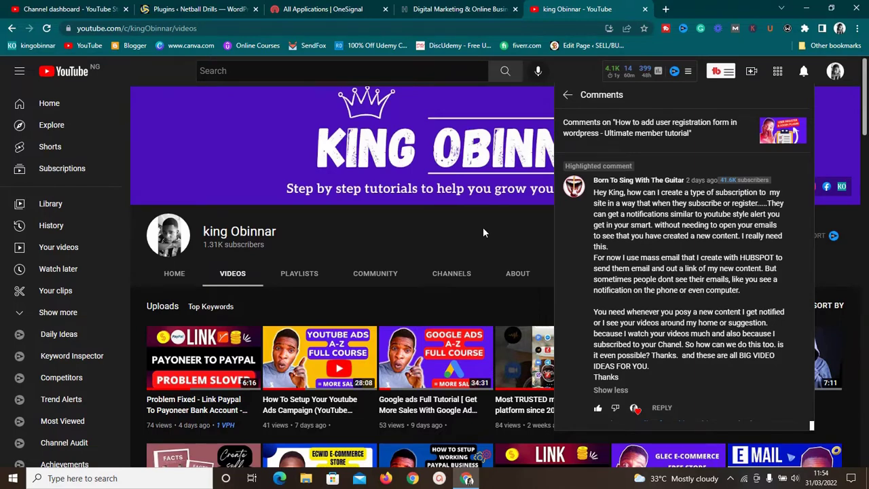
After reading the YouTube comment, switch to the 'Plugins < Netball Drills' tab.
click(215, 8)
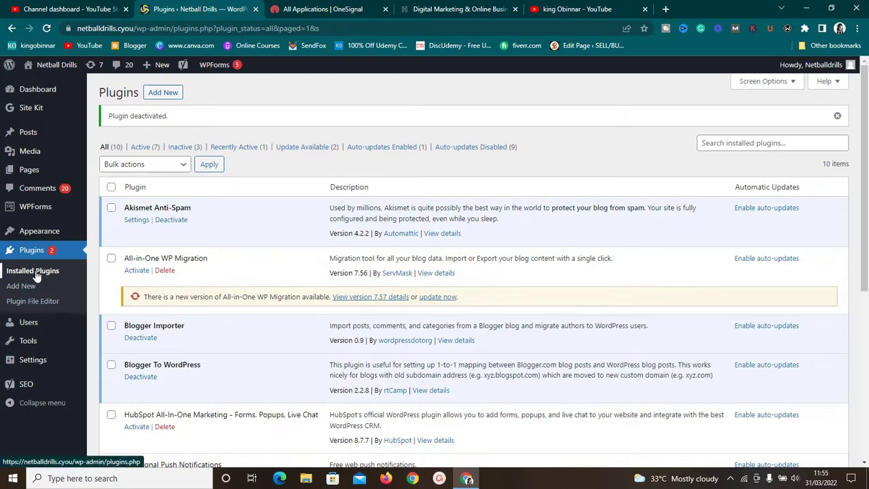
Search Add New for 'onesignal' and install and activate OneSignal – Web Push Notifications.
click(158, 99)
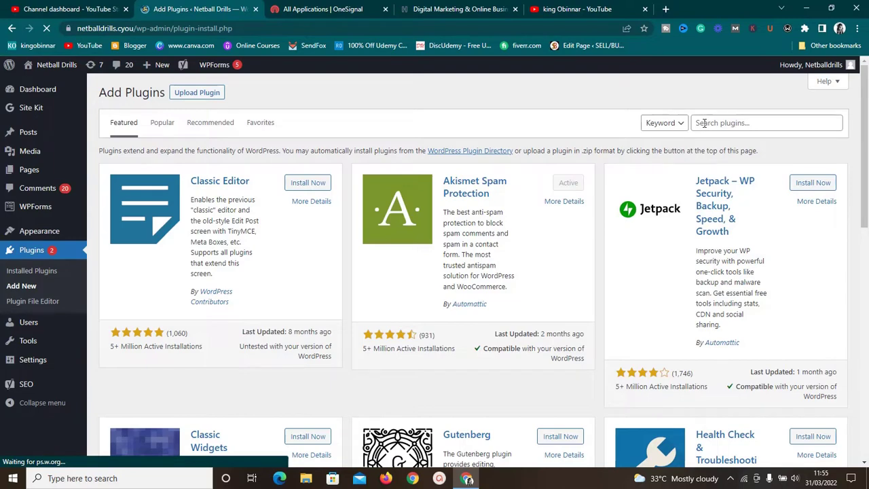
click(704, 123)
text(onesignal)
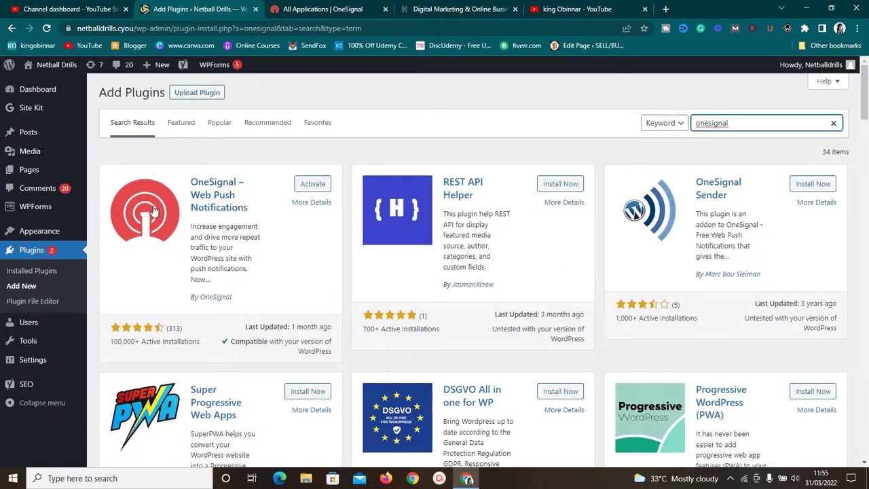
click(306, 190)
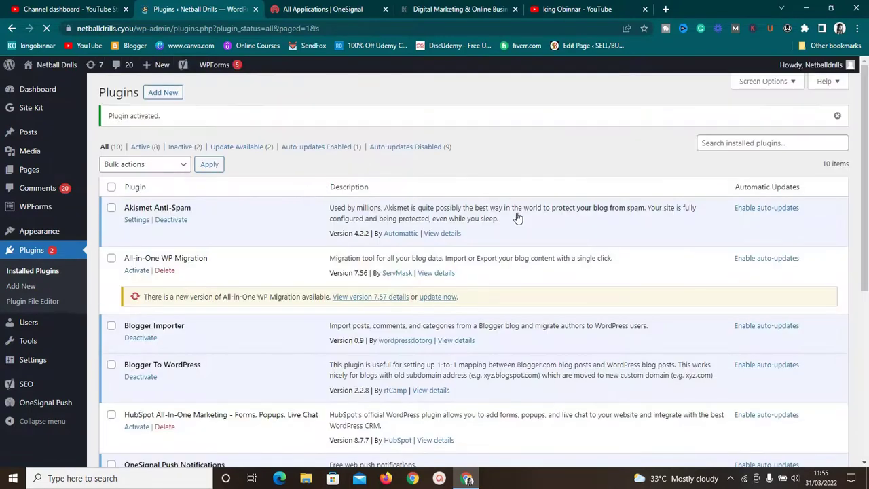
Open OneSignal Push from the sidebar and view the Setup tab's three-step overview.
scroll(866, 173, down, 1)
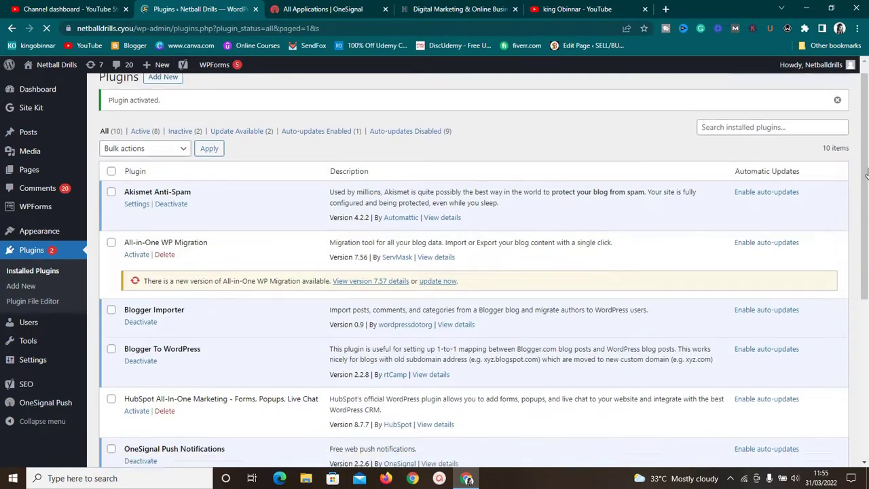
scroll(866, 173, down, 3)
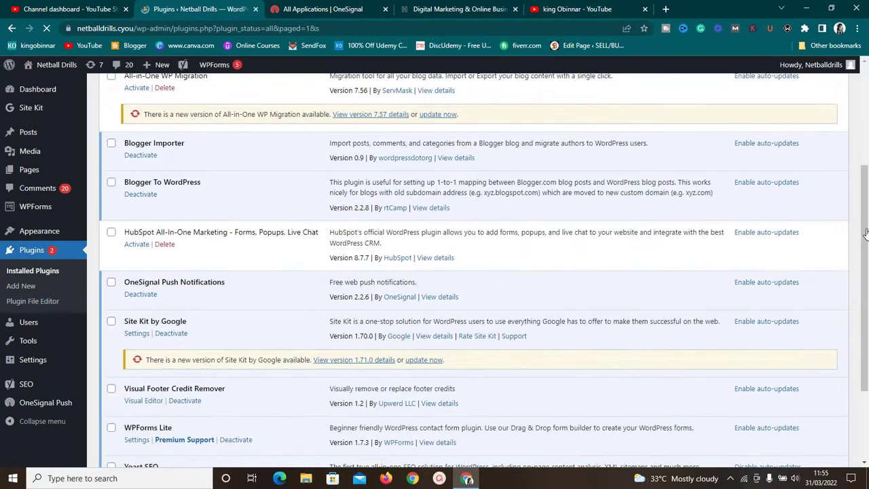
click(54, 403)
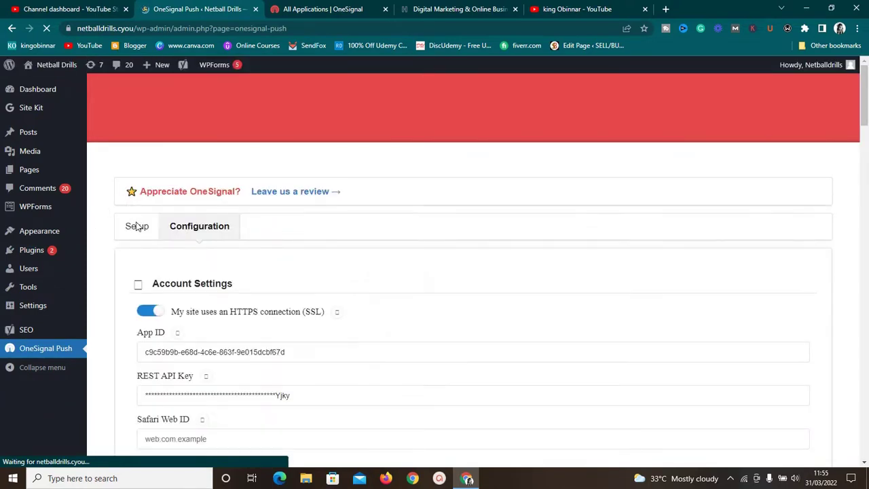
click(137, 226)
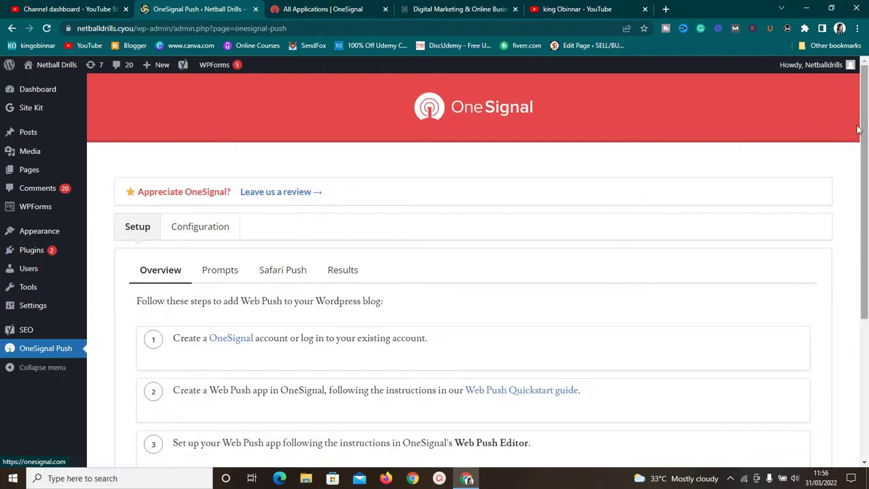
drag(865, 126, 863, 191)
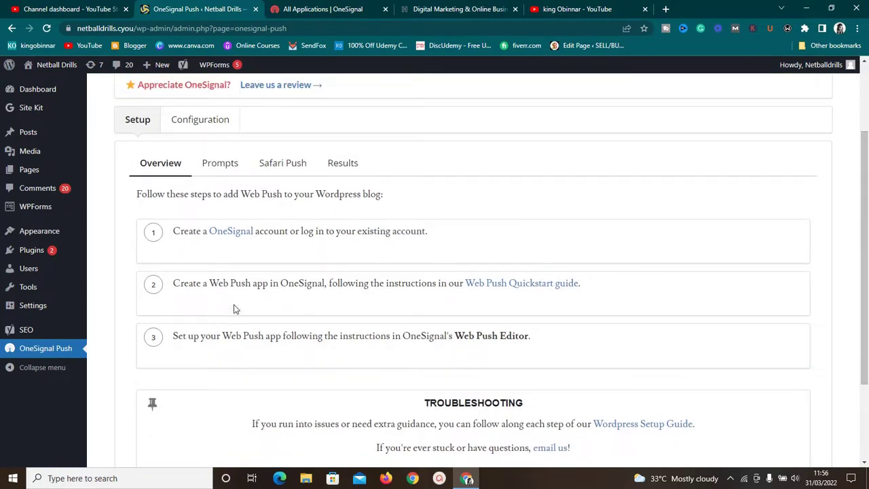
Open the OneSignal link in a new tab and try the page's subscribe bell.
right_click(235, 233)
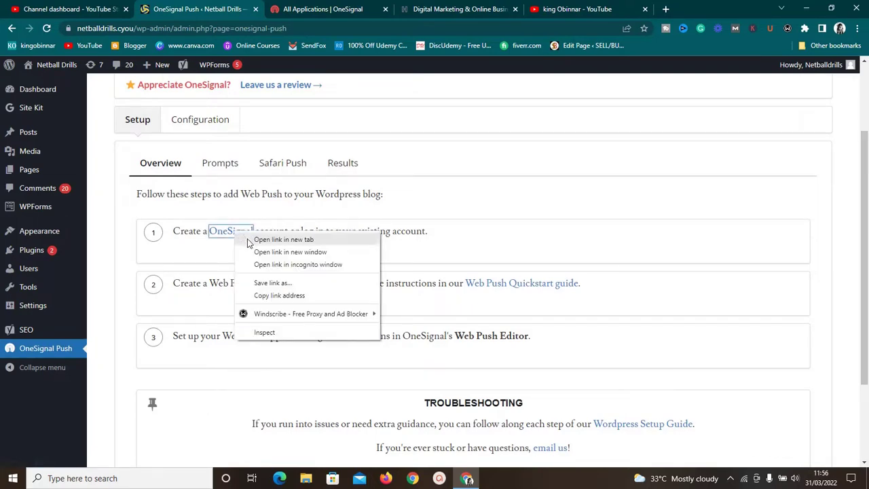
key(Escape)
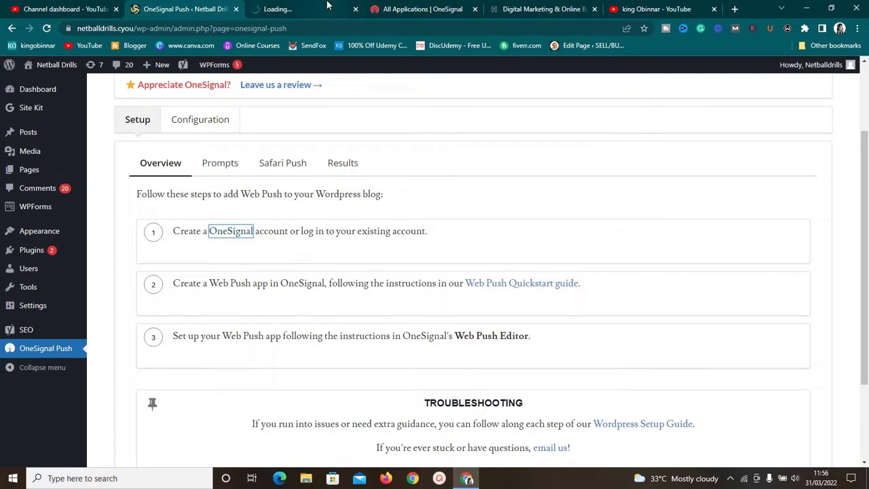
click(327, 7)
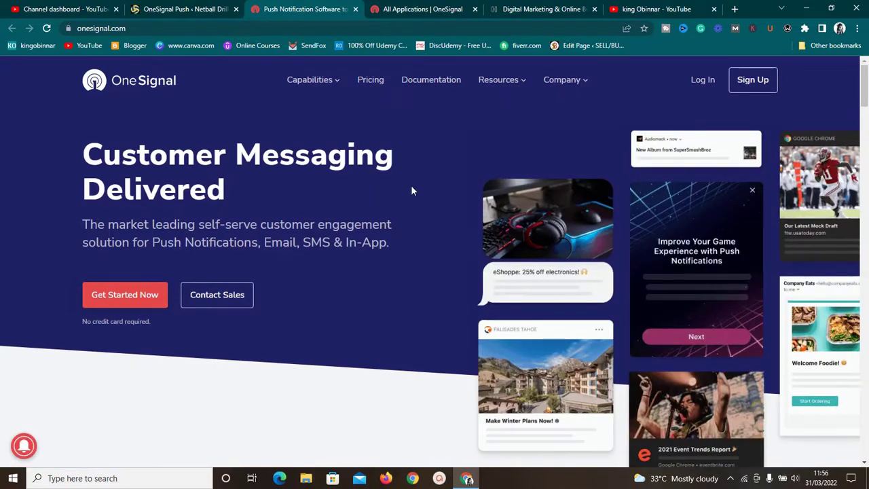
scroll(414, 189, down, 3)
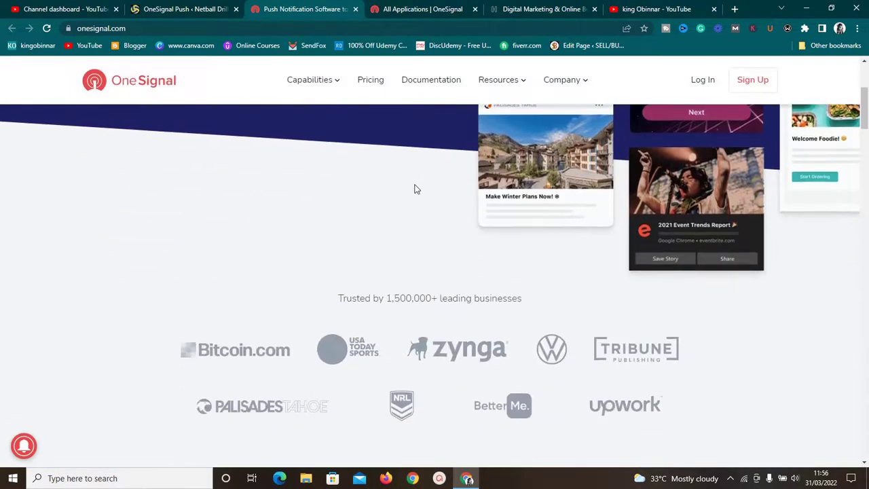
scroll(415, 188, up, 3)
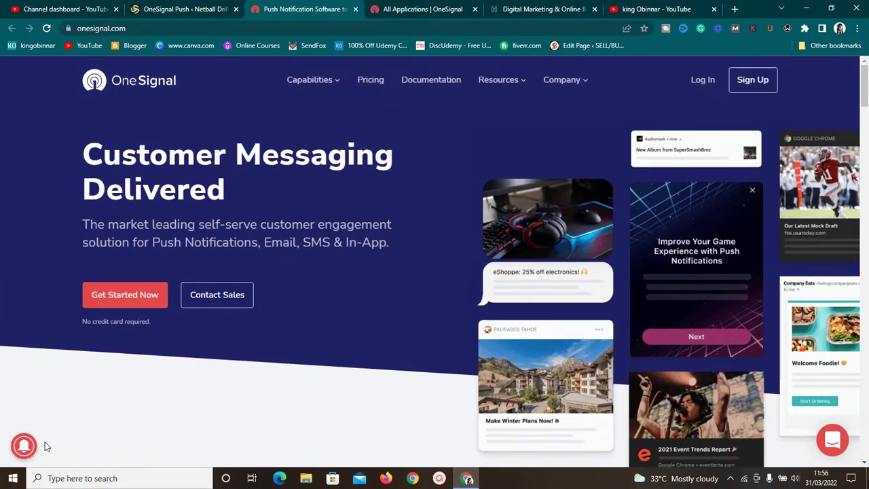
click(24, 447)
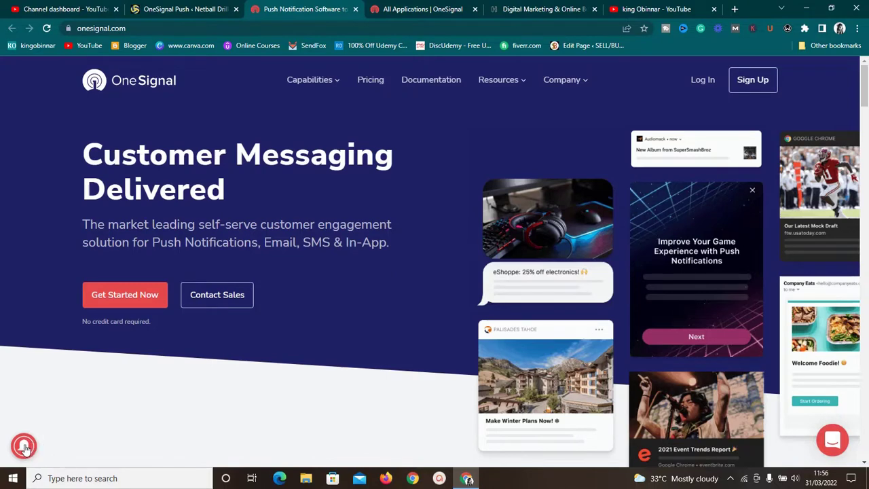
Check H-educate's subscribe bell example, then return to the Netball Drills OneSignal settings.
click(543, 9)
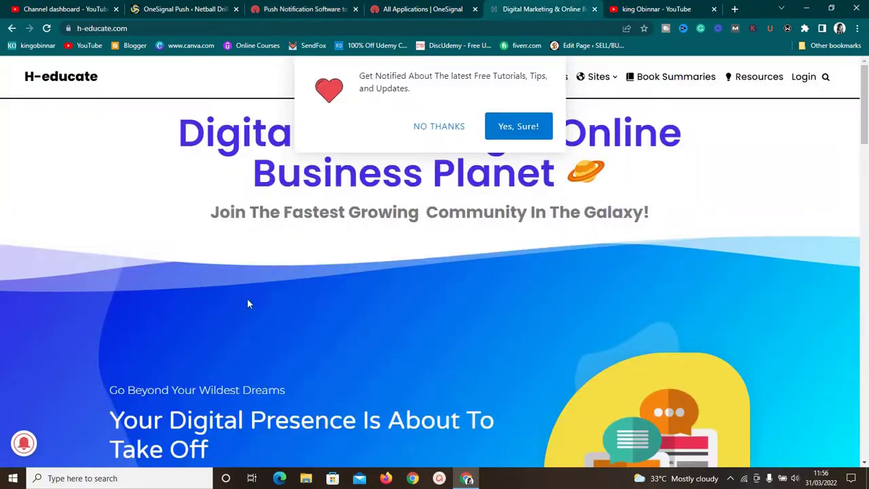
click(27, 445)
click(183, 9)
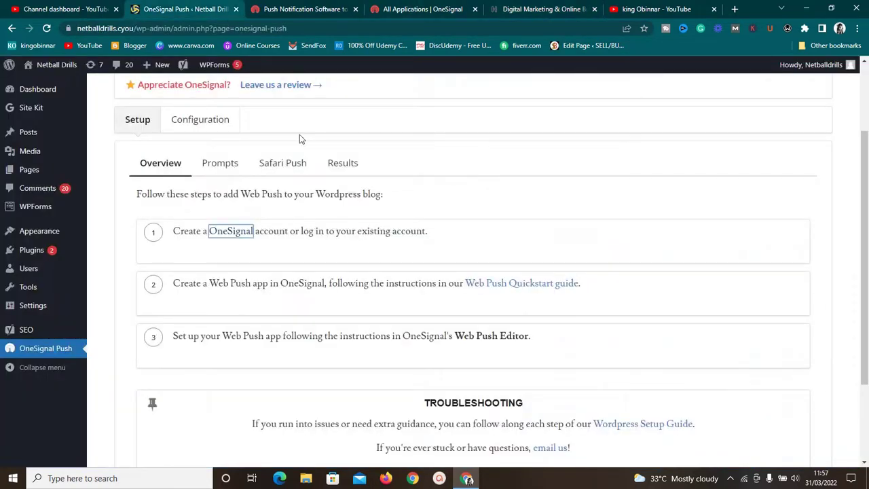
Start a New App/Website from the OneSignal All Applications dashboard.
click(312, 9)
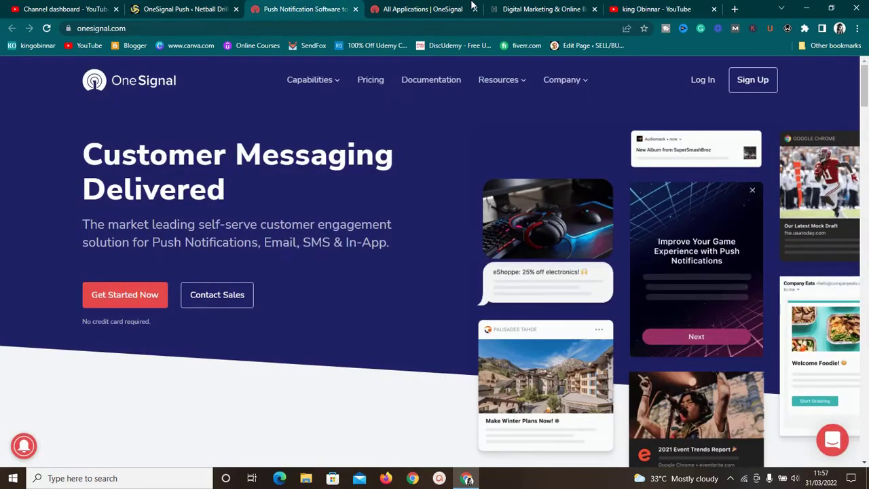
click(395, 7)
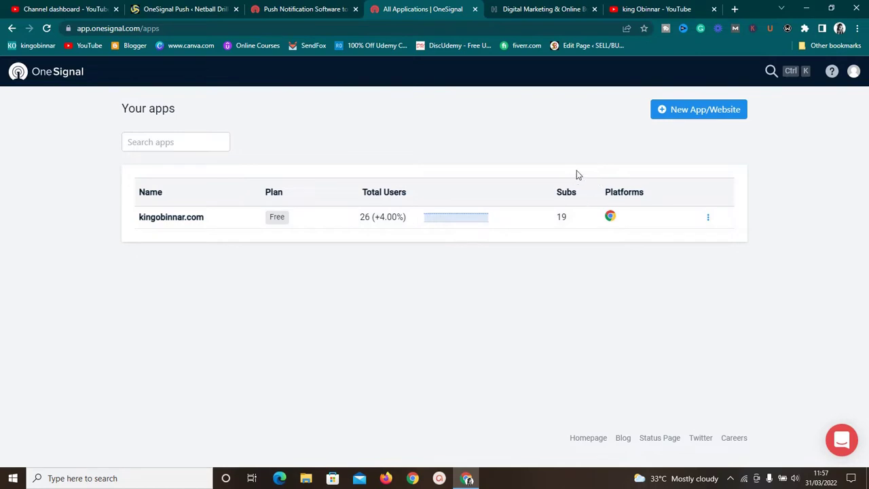
click(687, 117)
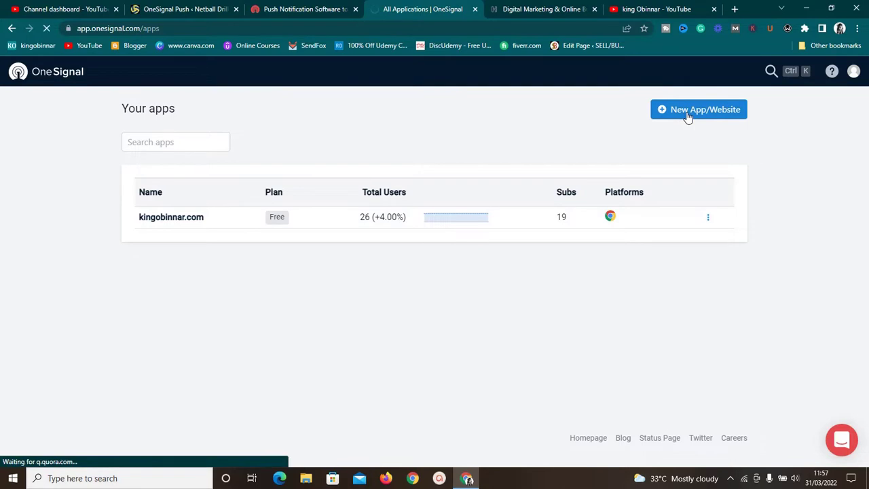
click(157, 9)
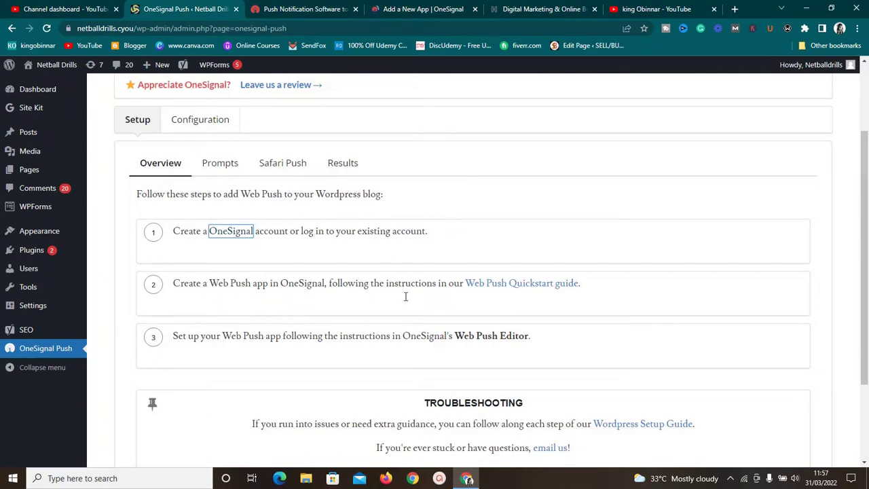
click(410, 8)
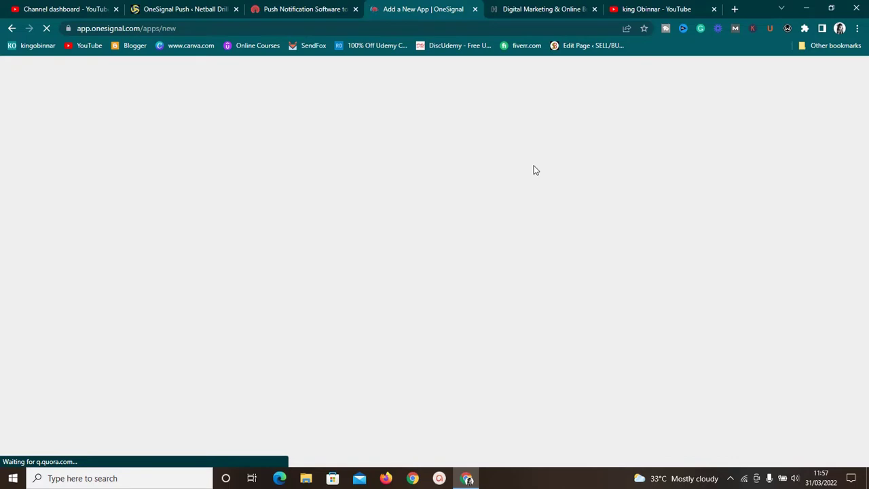
click(732, 478)
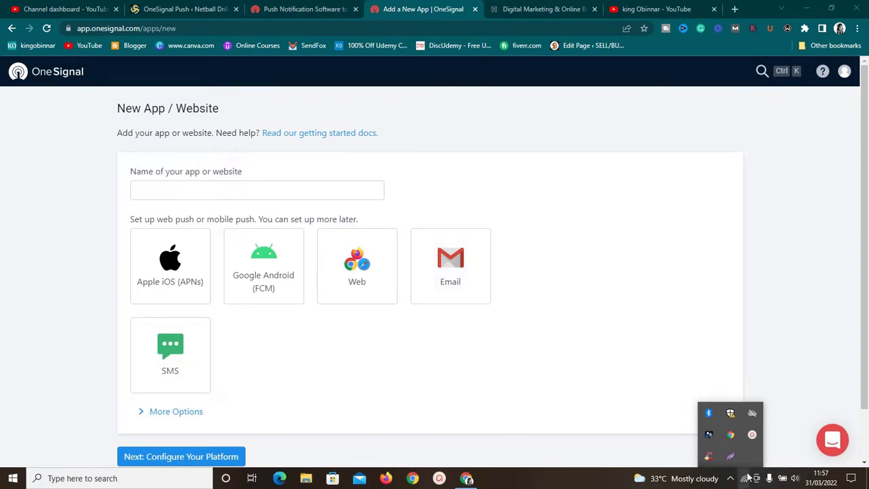
Create the 'Netball Drills' app with the Web platform and continue to platform configuration.
click(752, 436)
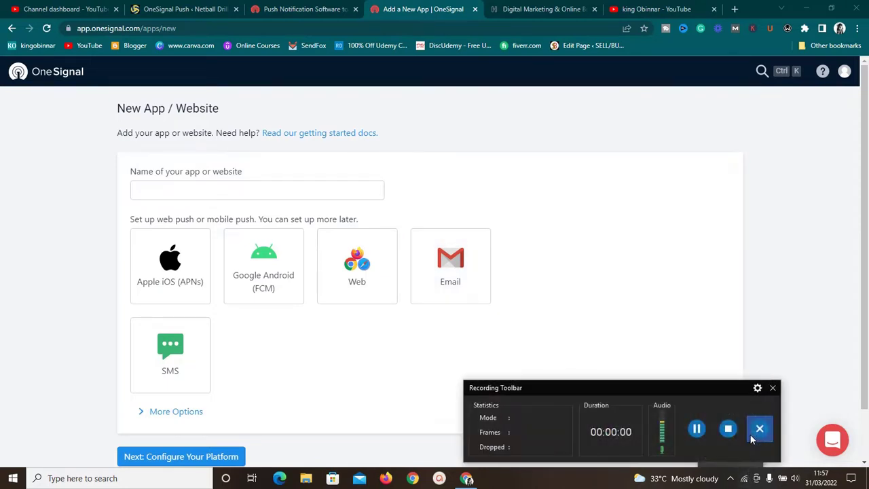
click(697, 429)
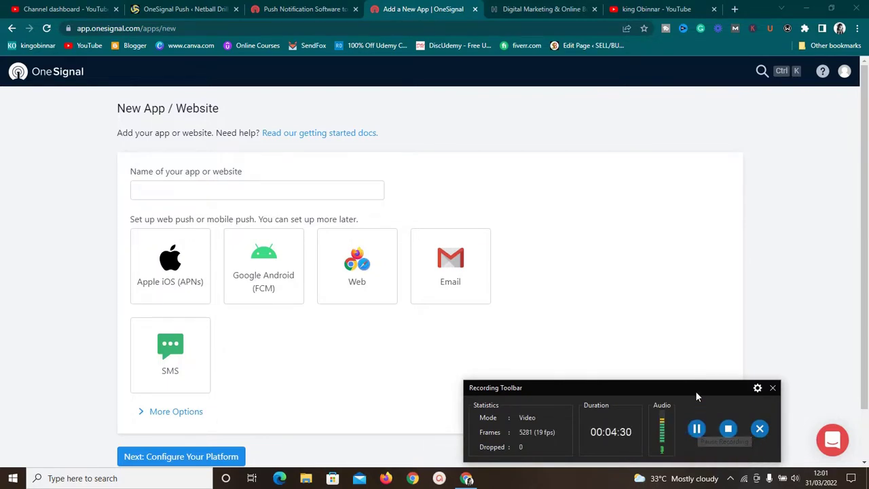
drag(692, 388, 709, 470)
click(357, 288)
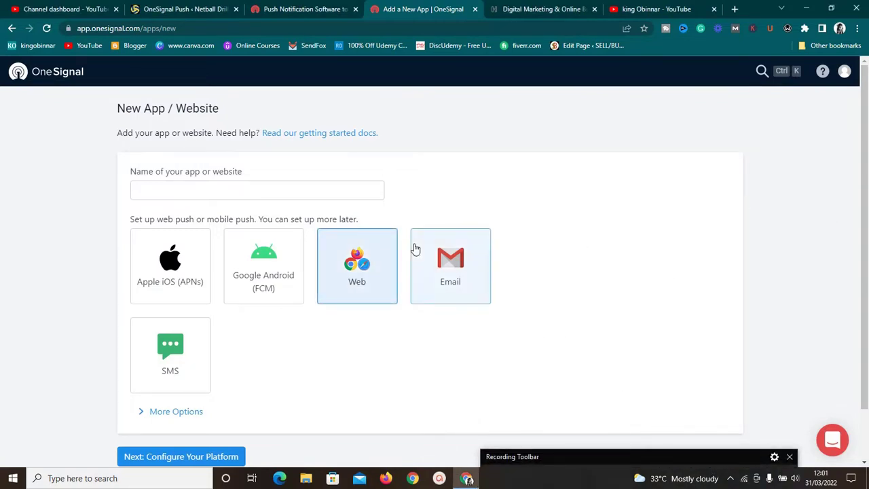
click(292, 191)
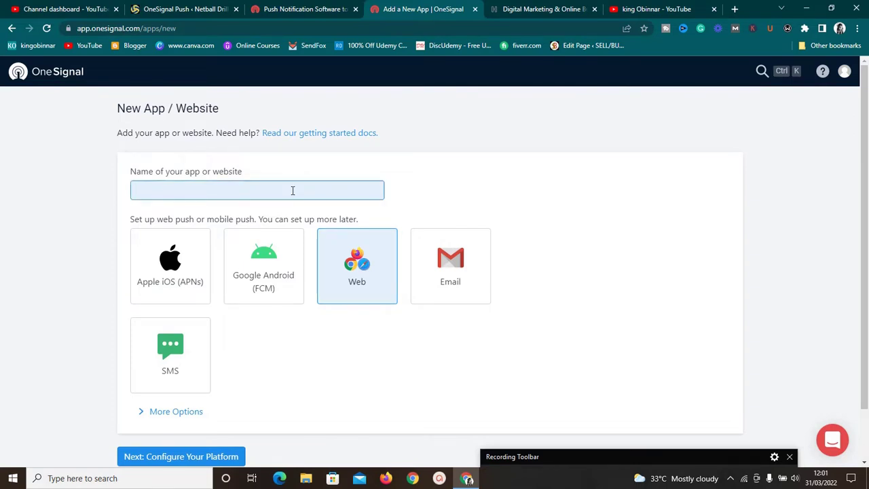
text(Netball Drills)
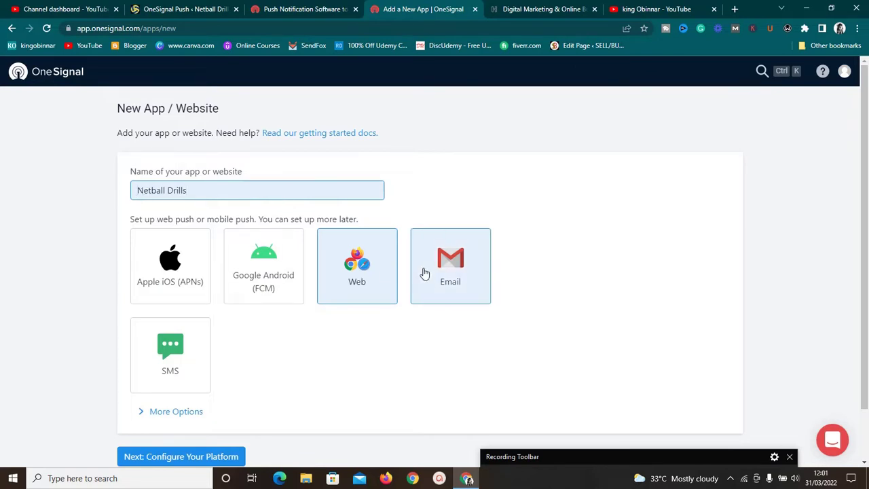
click(592, 310)
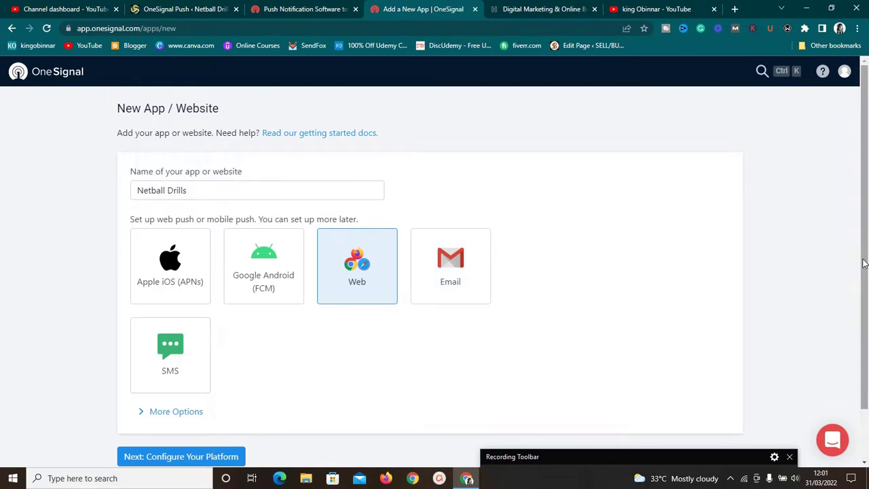
scroll(857, 271, down, 2)
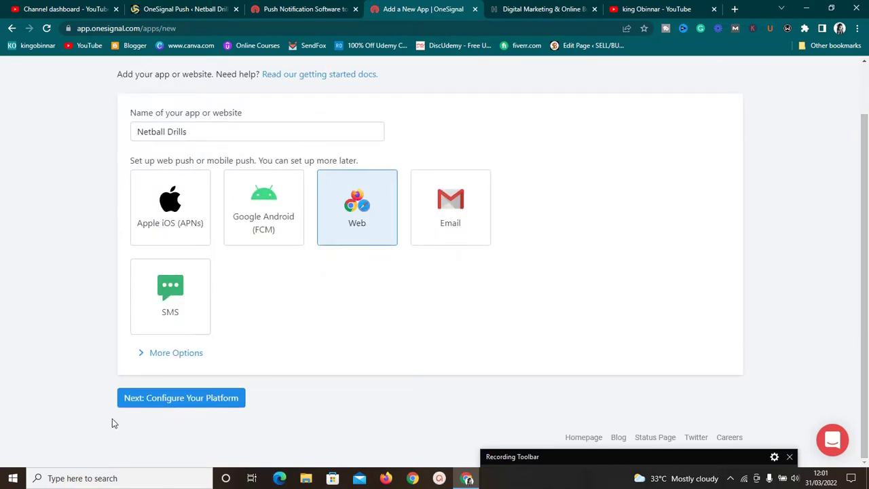
click(144, 404)
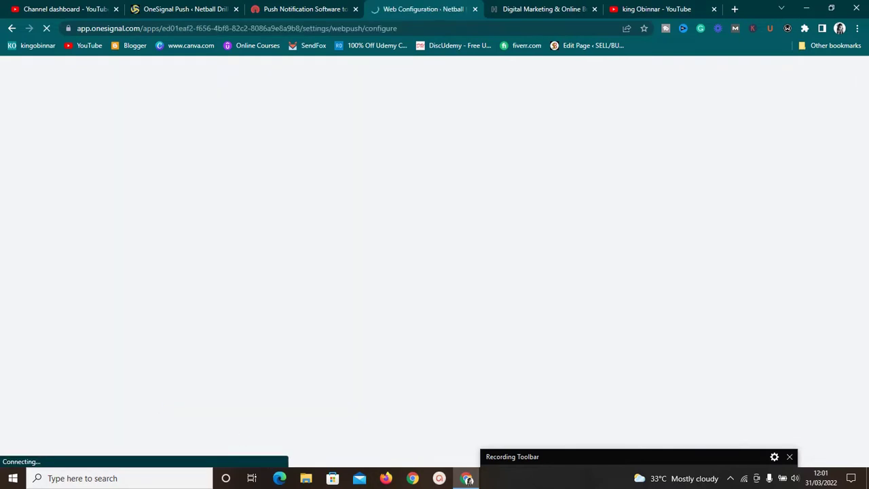
Choose the WordPress Plugin or Website Builder integration with the WordPress tile.
drag(546, 466, 565, 484)
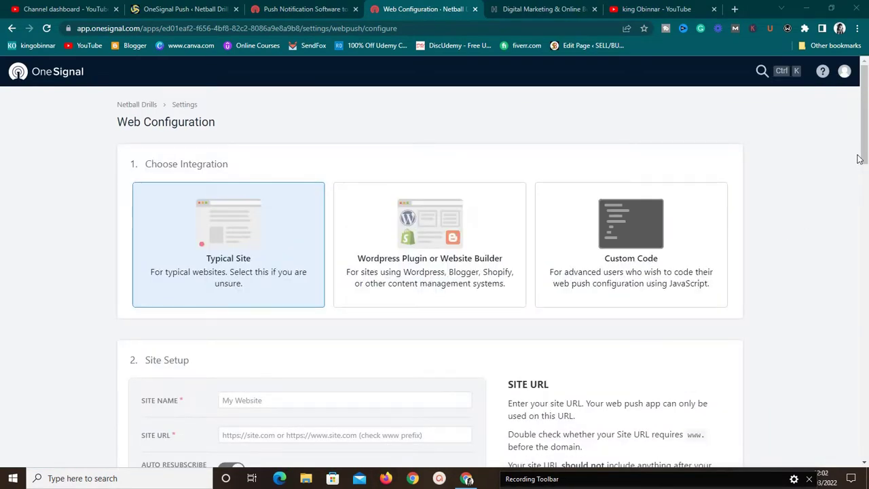
scroll(863, 157, down, 1)
drag(863, 156, 865, 141)
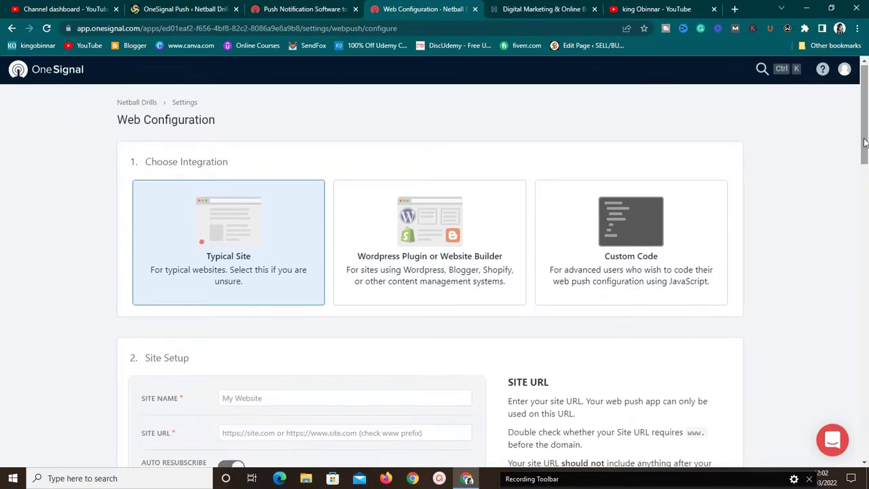
scroll(864, 141, down, 1)
scroll(864, 144, up, 1)
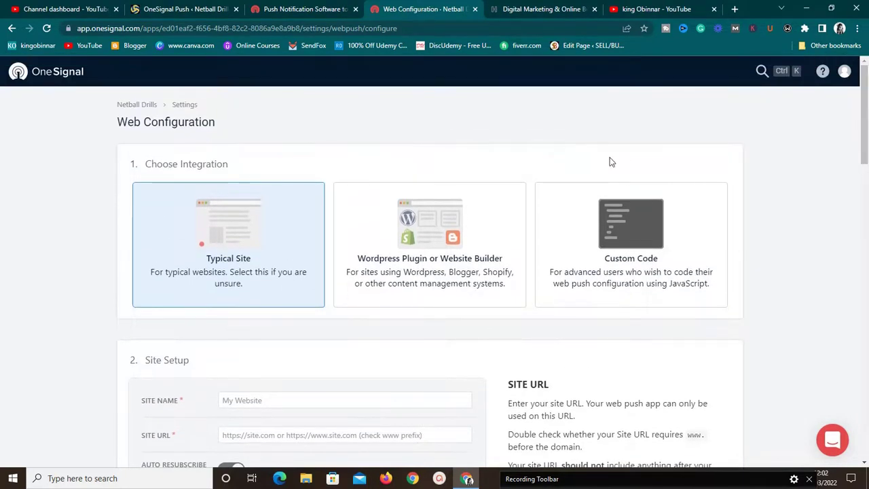
click(439, 223)
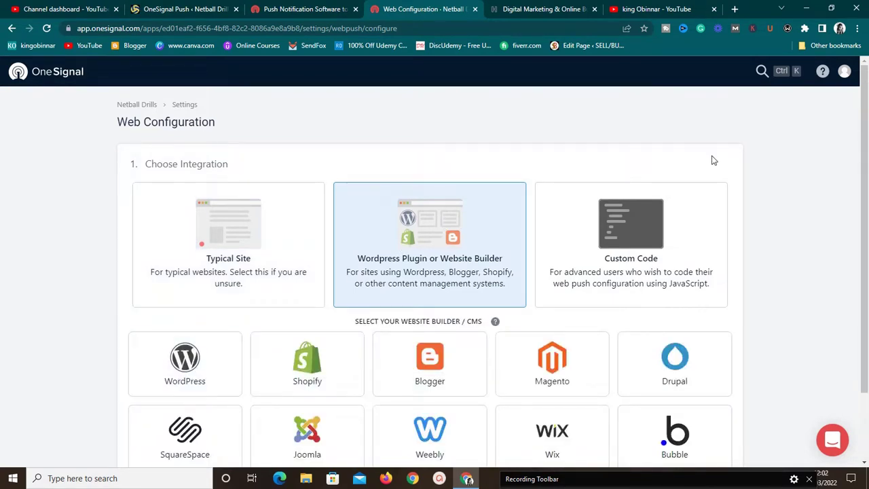
drag(864, 151, 864, 175)
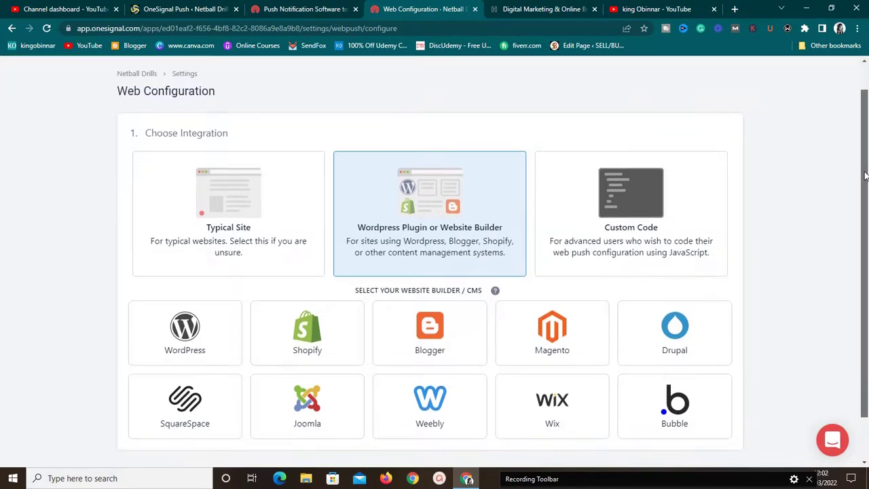
click(185, 329)
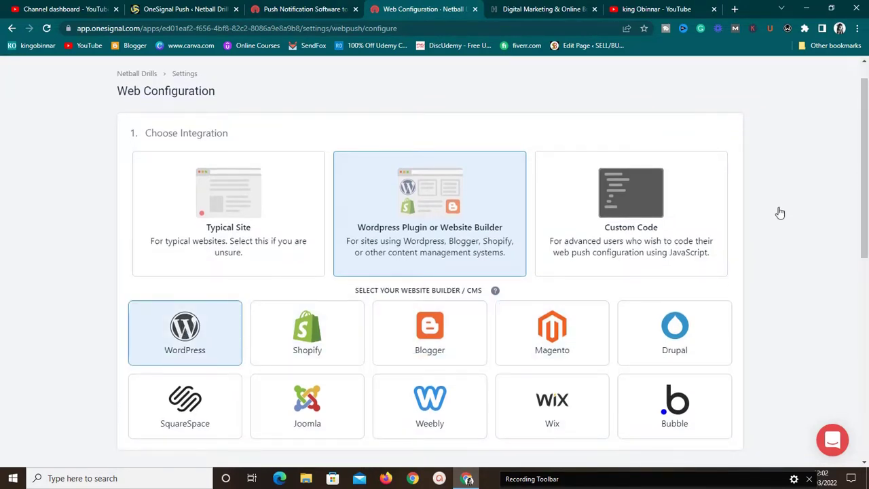
Enter 'Netball Drills' as the Site Name and open a new blank tab.
drag(863, 176, 863, 299)
click(259, 256)
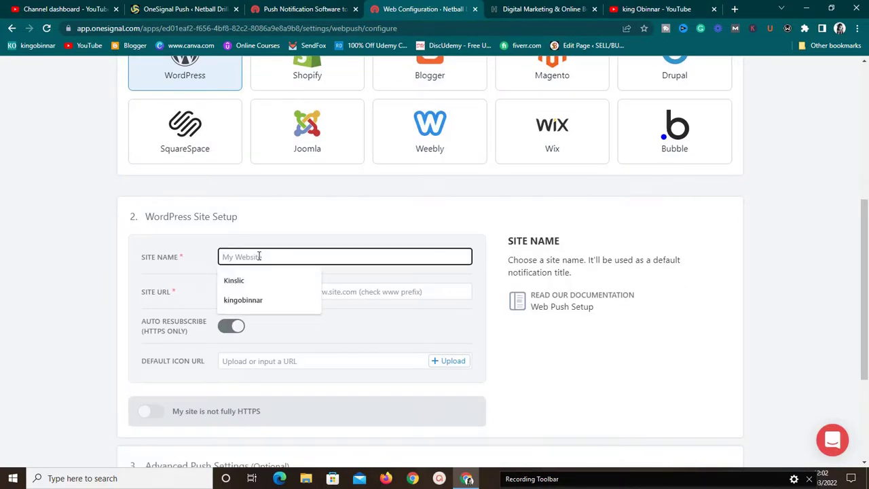
text(Netball Drills)
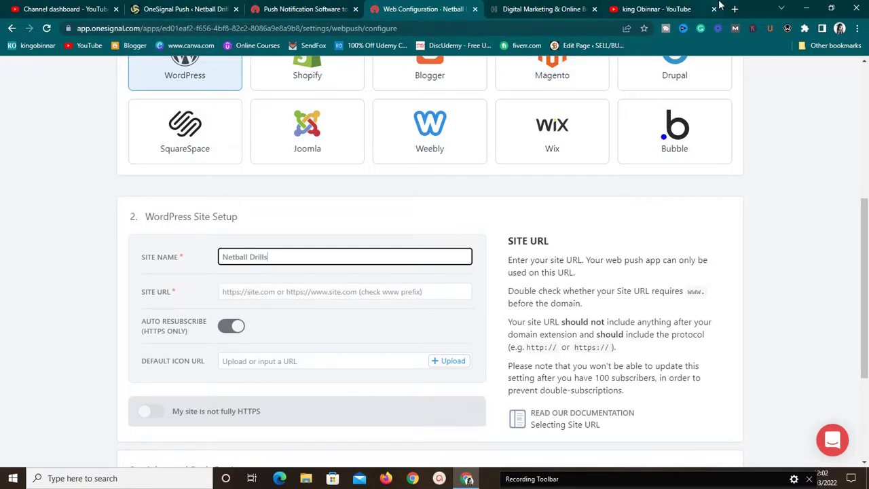
click(735, 9)
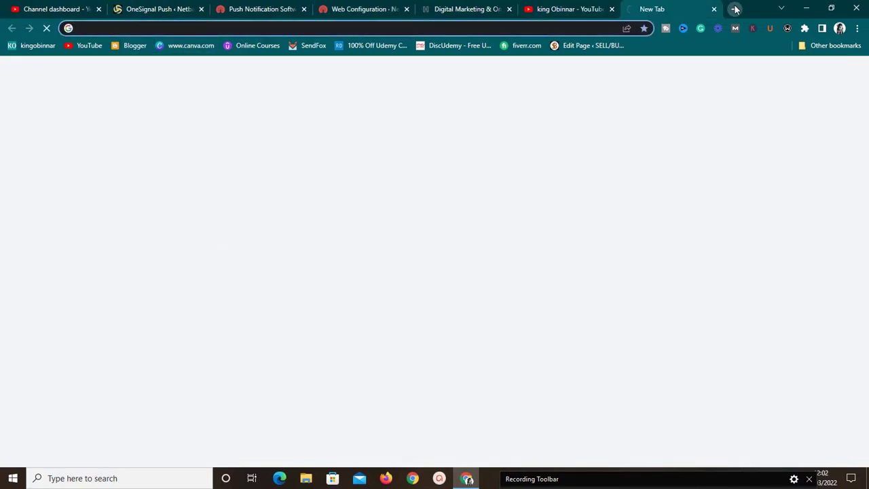
Load netballdrills.cyou in the new tab and select its full address.
text(ne)
key(Return)
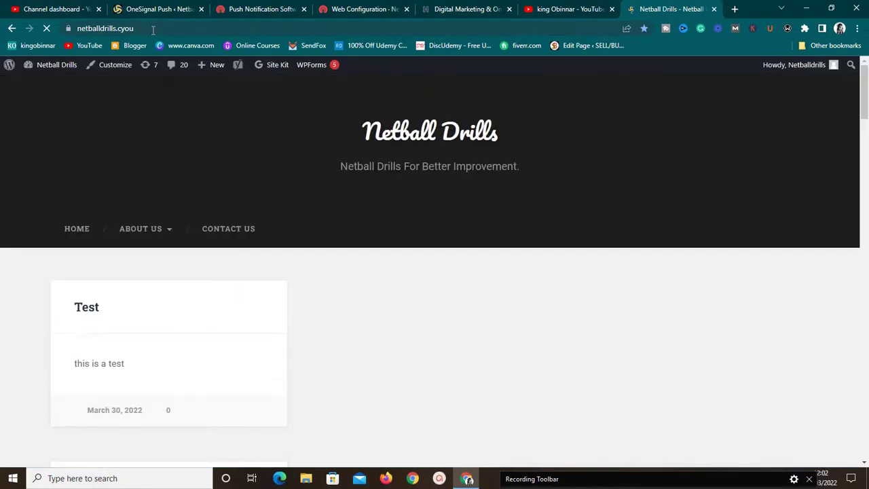
double_click(152, 29)
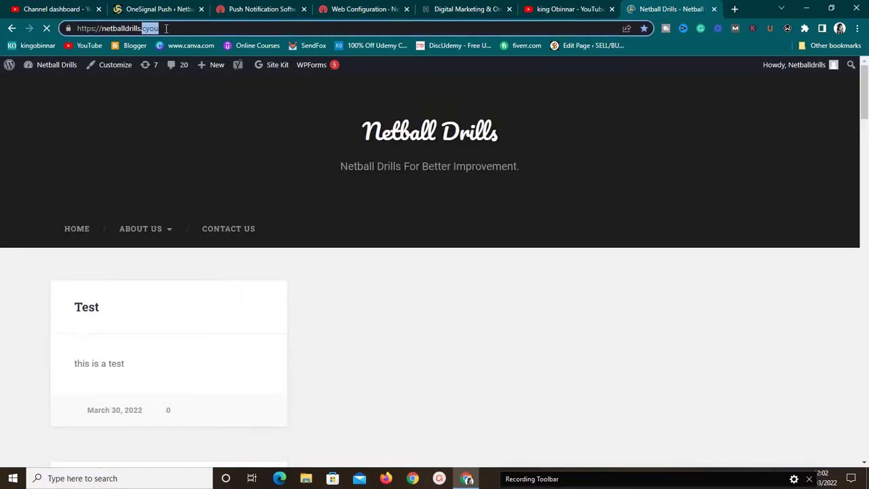
drag(163, 29, 85, 30)
key(ctrl+c)
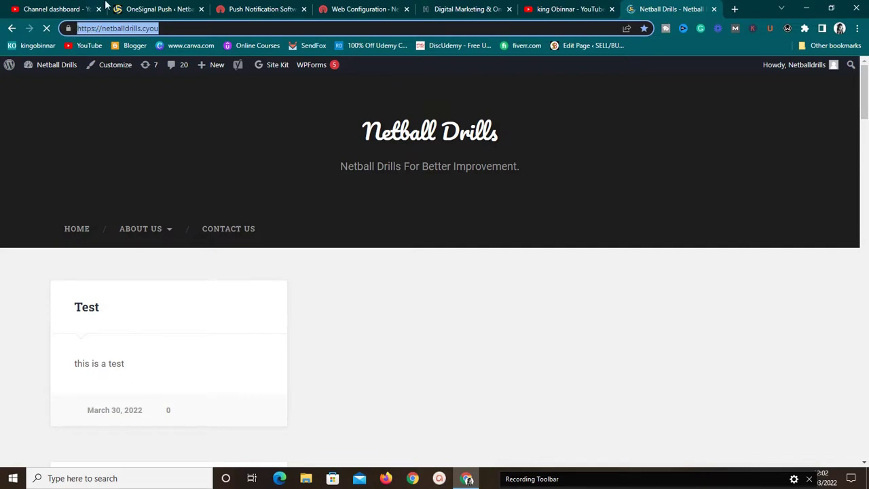
click(231, 8)
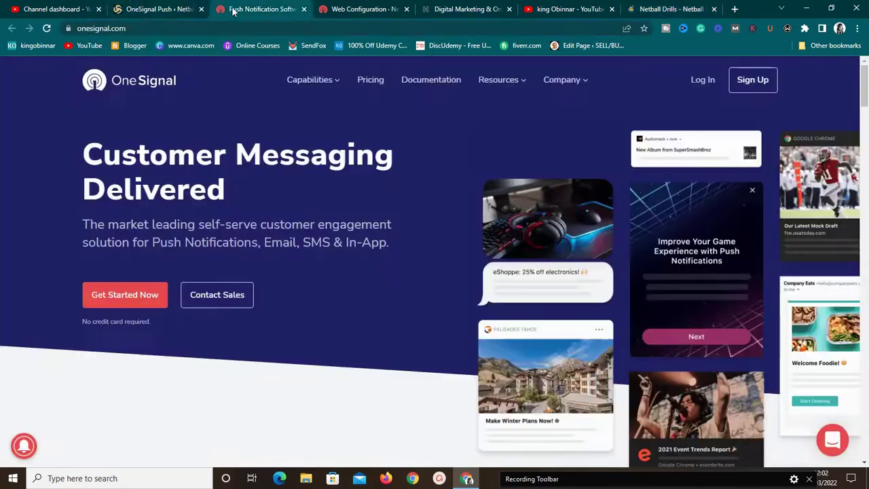
click(366, 8)
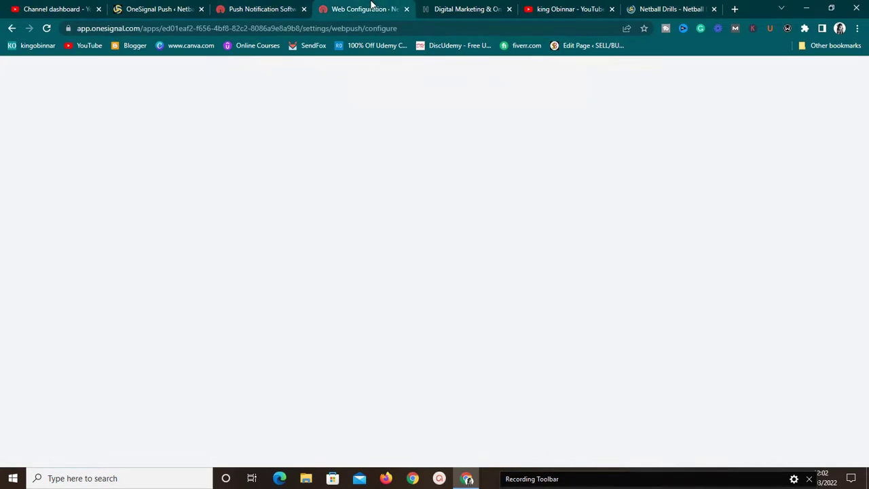
click(264, 292)
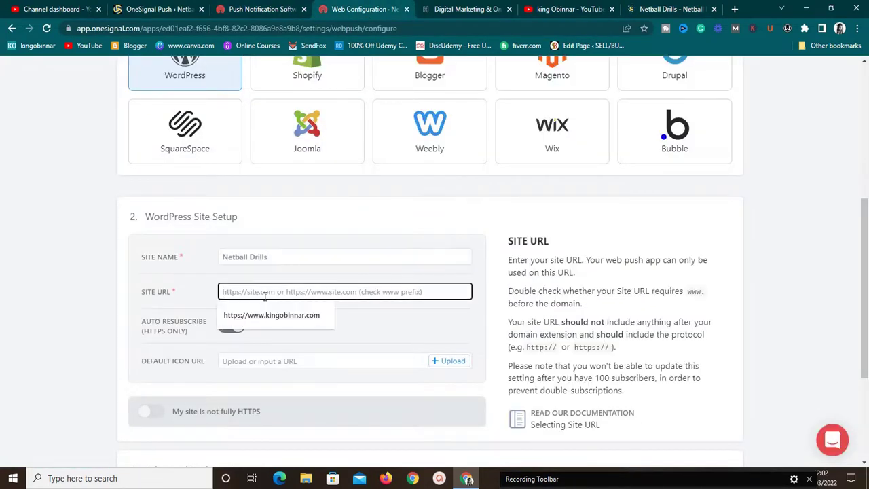
key(ctrl+v)
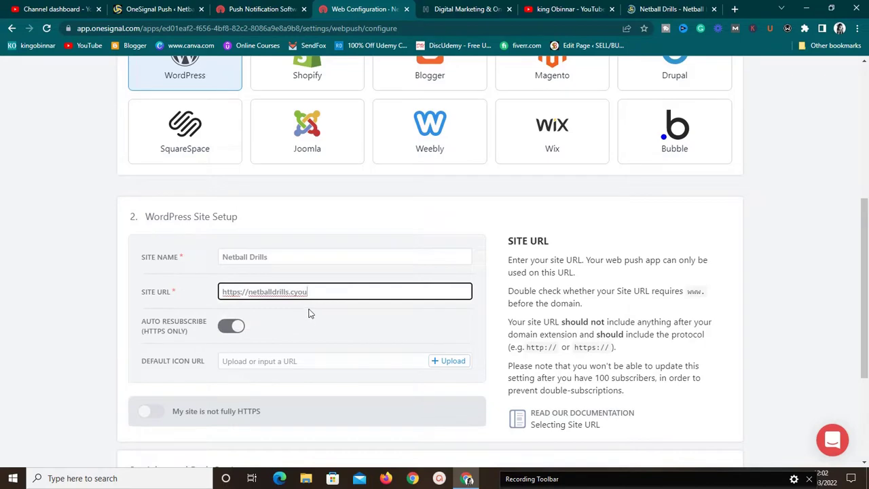
Scroll the site setup form and start uploading a Default Icon URL image.
mouse_move(391, 325)
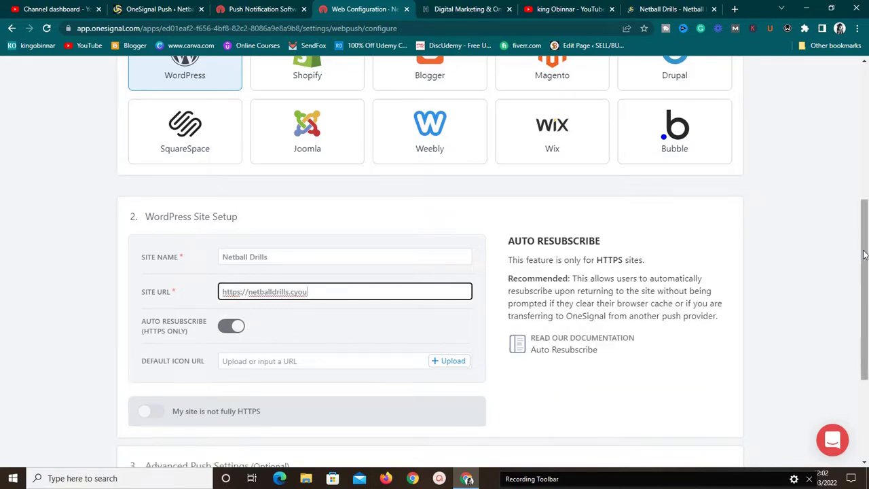
scroll(864, 255, down, 1)
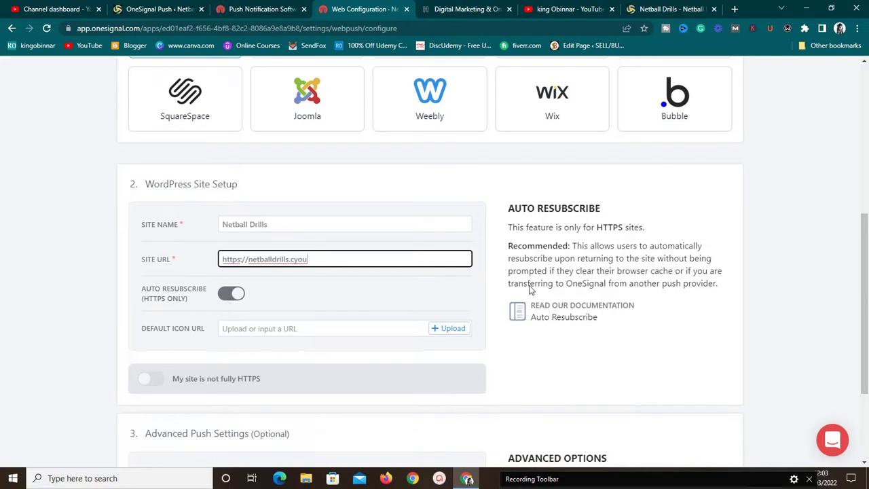
drag(864, 321, 864, 357)
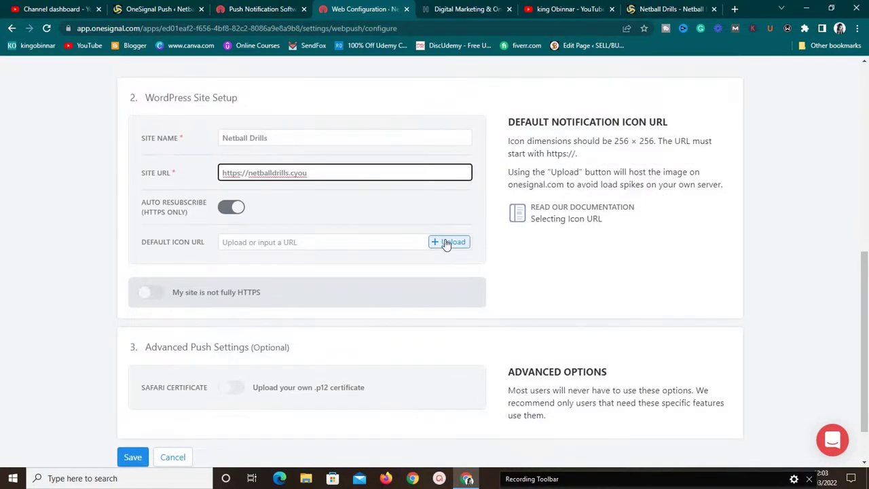
click(443, 8)
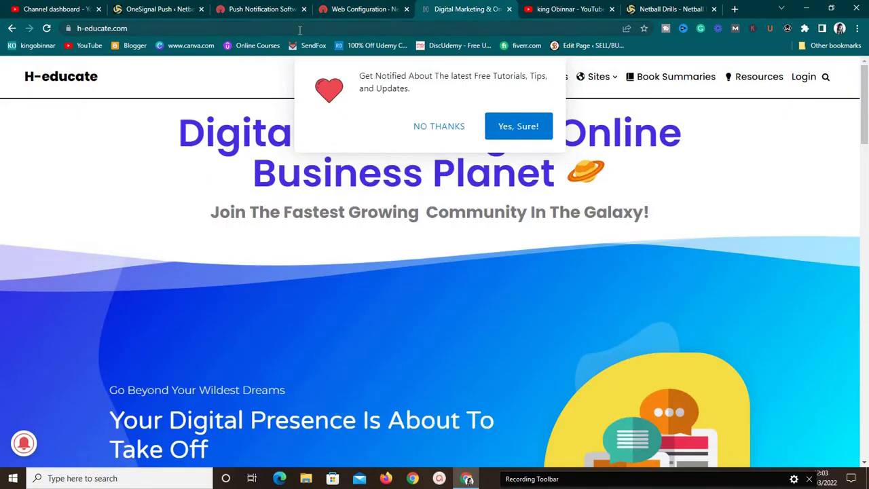
click(334, 7)
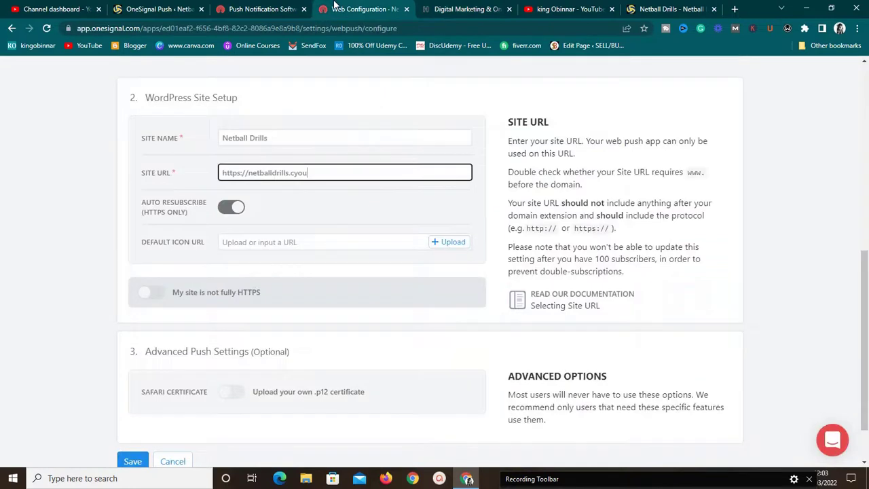
click(451, 243)
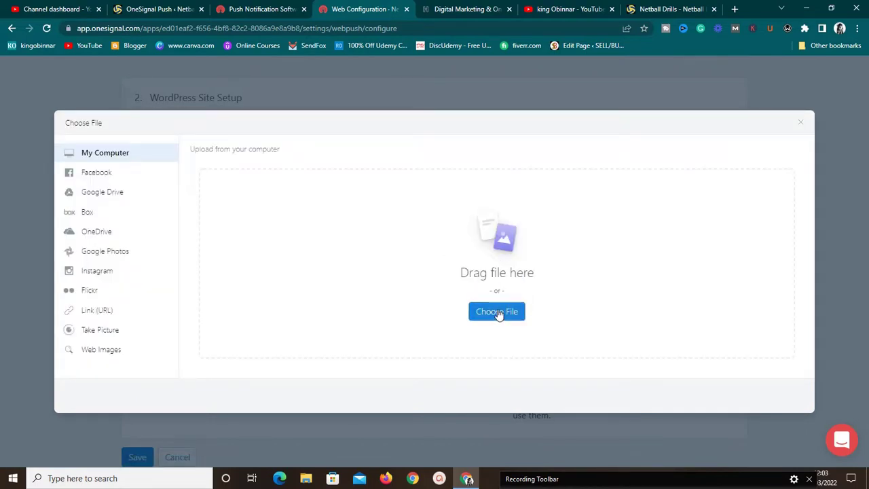
Pick the youtube ads thumbnail image from the computer as the default notification icon.
click(498, 313)
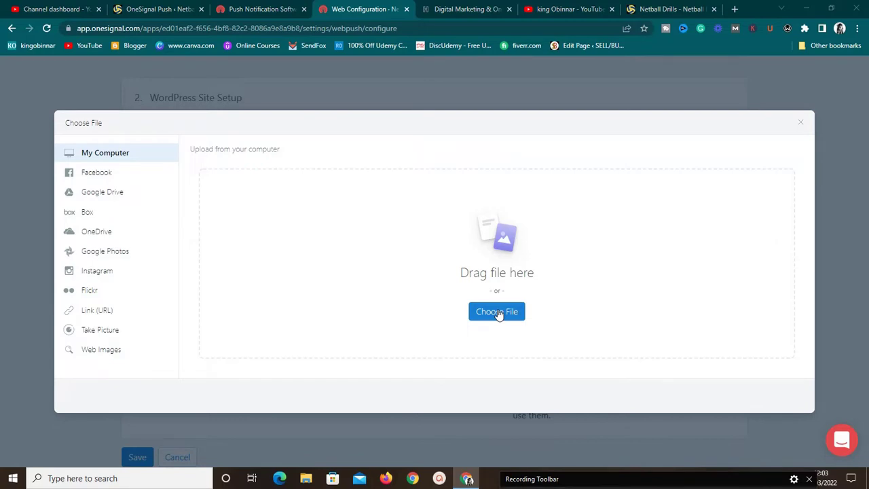
click(499, 313)
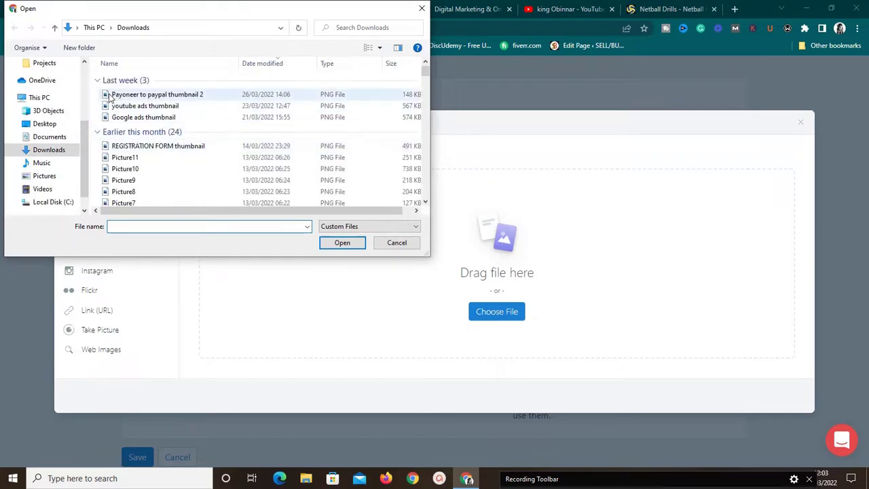
click(141, 108)
double_click(141, 107)
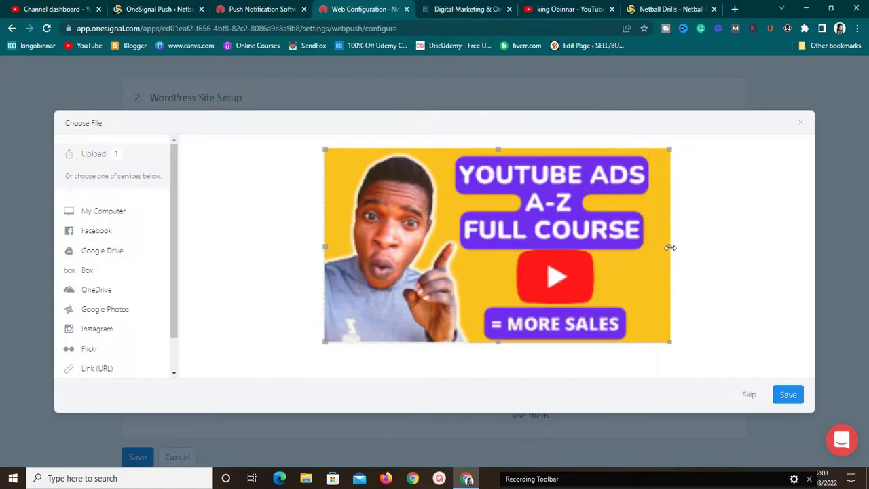
Crop the icon to just the man's portrait and save the upload.
drag(666, 247, 454, 243)
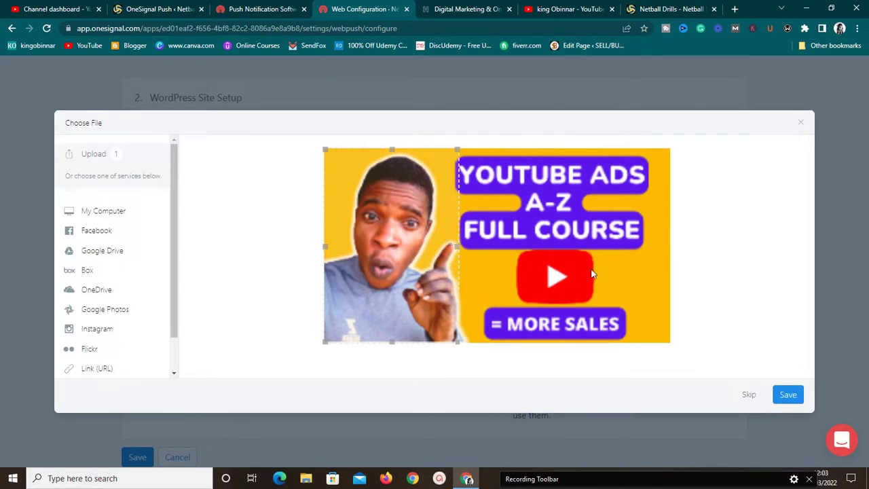
click(788, 394)
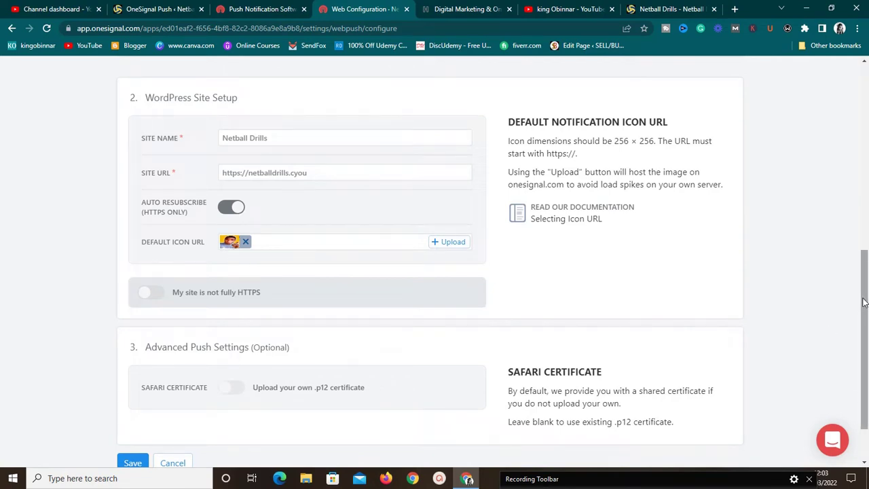
drag(864, 302, 865, 366)
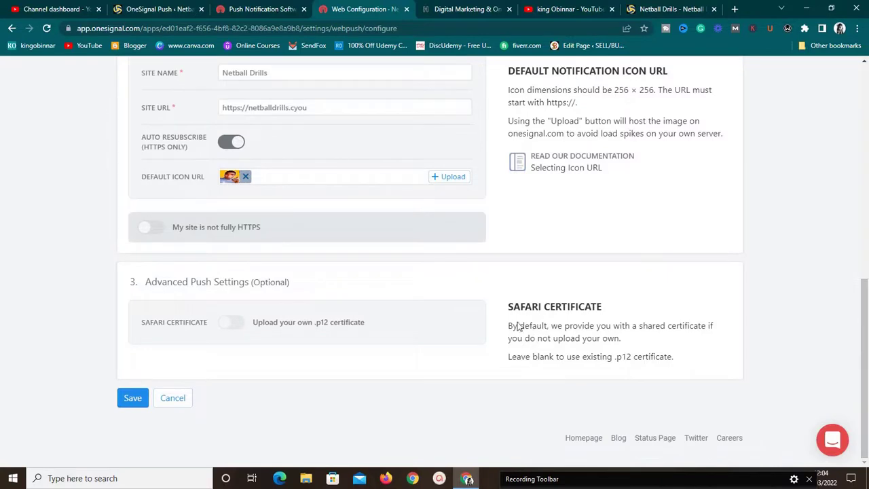
Save the web push configuration and bring up step 4 with the App ID and API key.
click(130, 399)
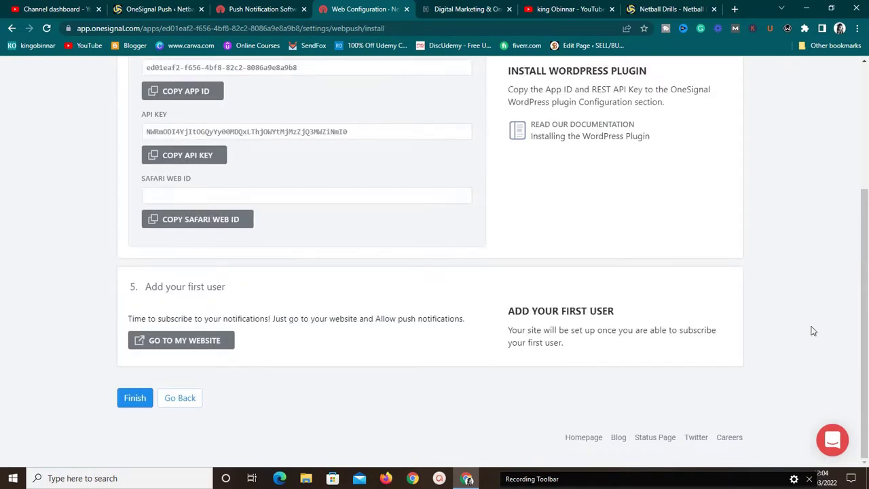
drag(862, 326, 862, 188)
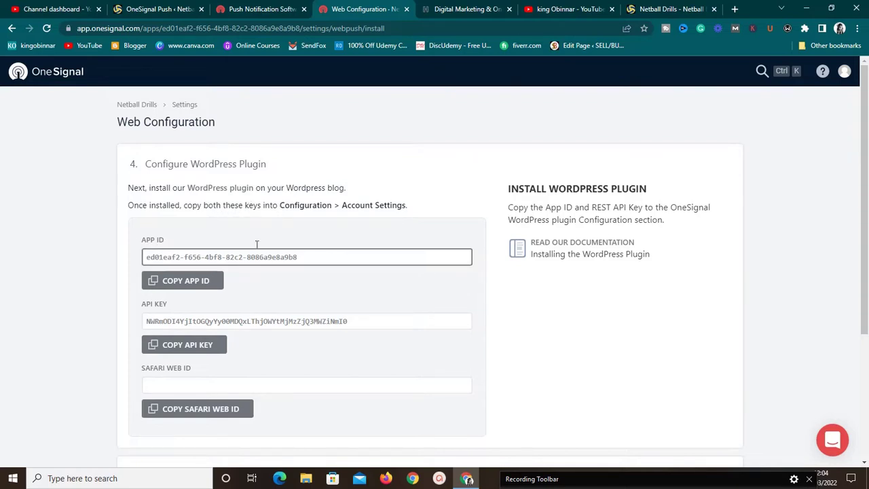
Open the OneSignal Push plugin's Configuration tab in WordPress.
click(160, 8)
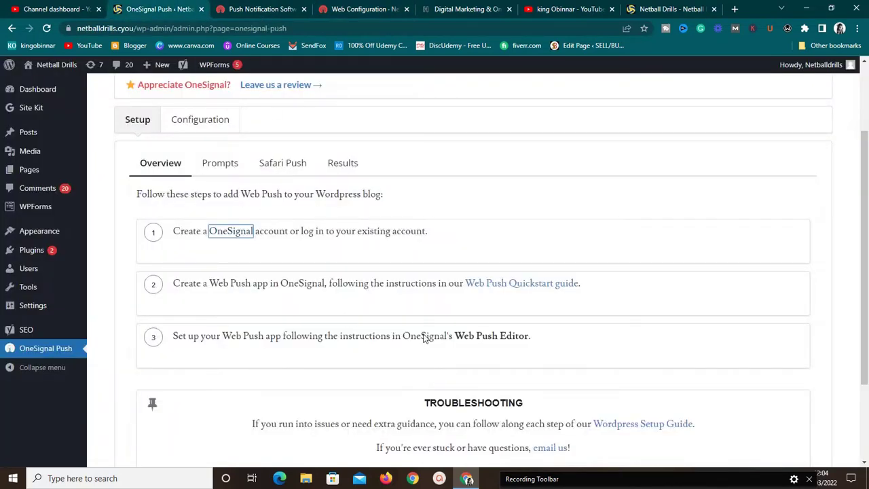
drag(866, 292, 861, 252)
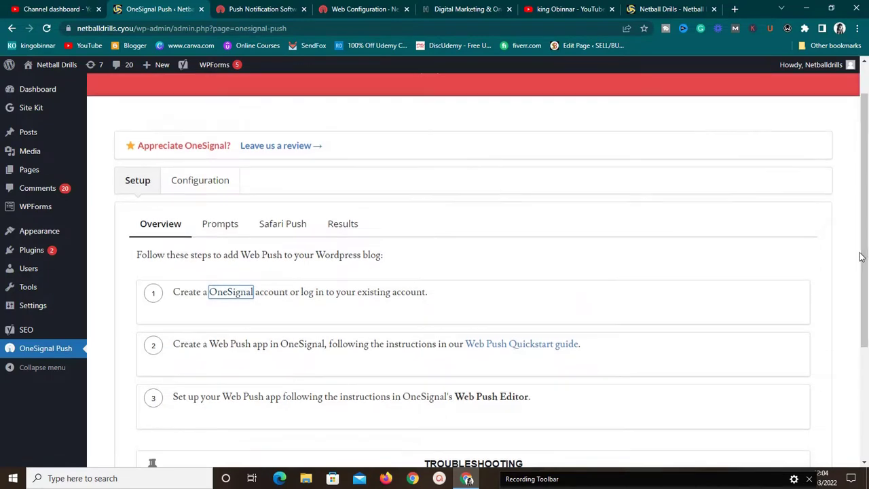
click(229, 188)
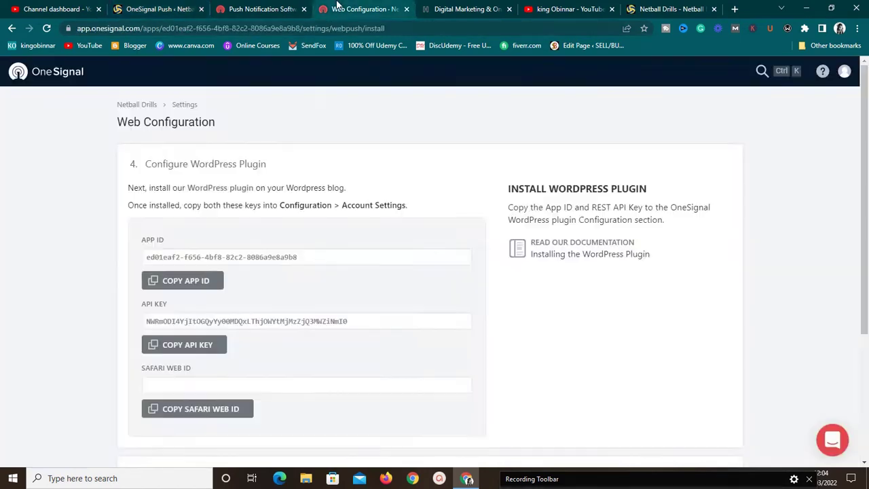
Copy the OneSignal App ID and paste it over the old App ID value.
click(359, 9)
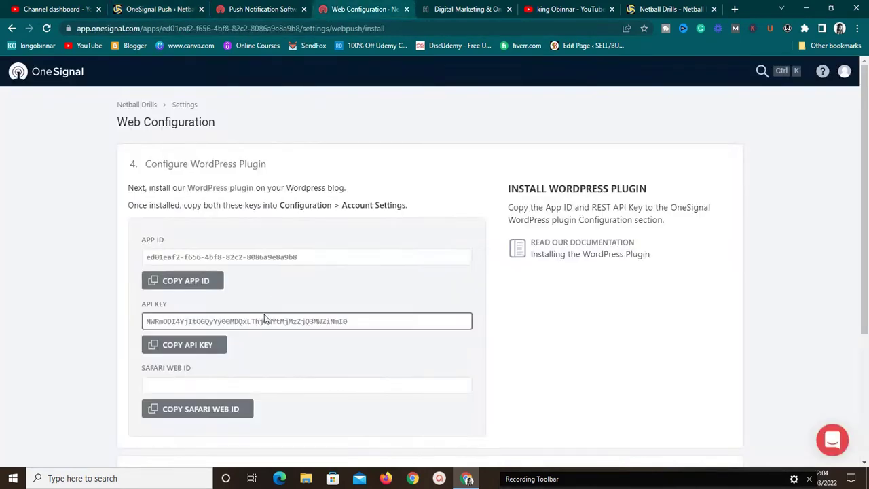
click(205, 281)
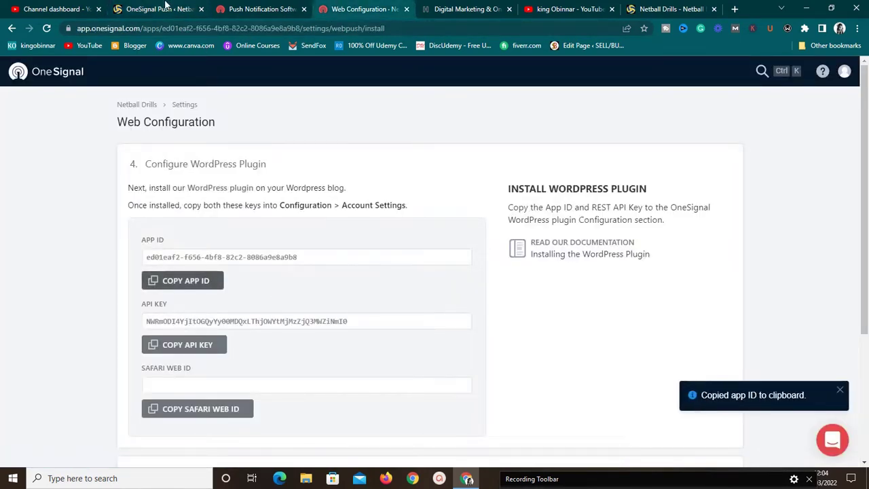
click(165, 7)
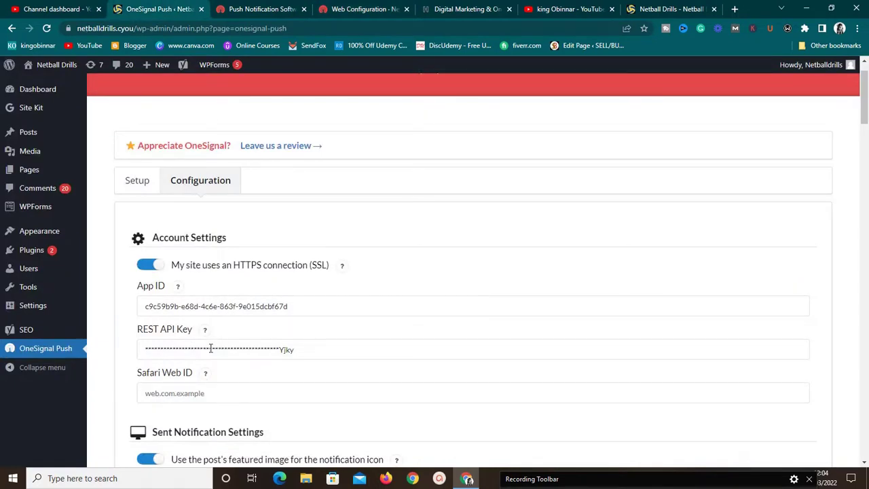
click(218, 306)
key(ctrl+a)
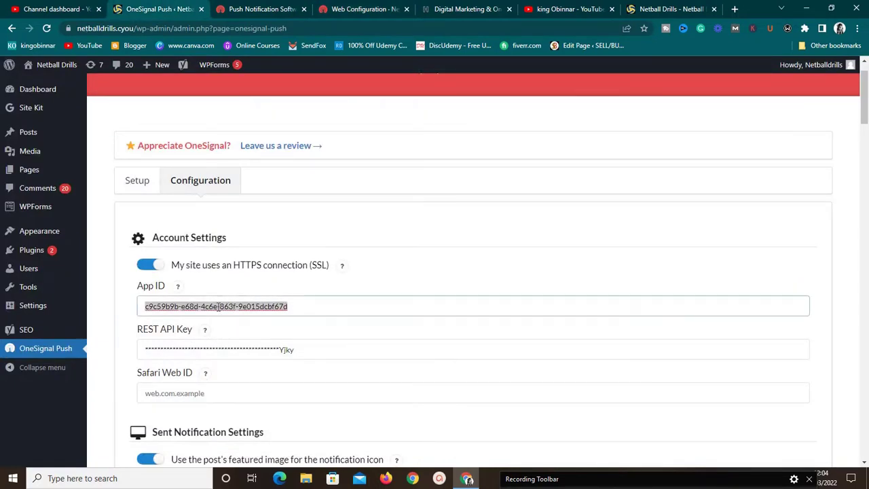
key(ctrl+v)
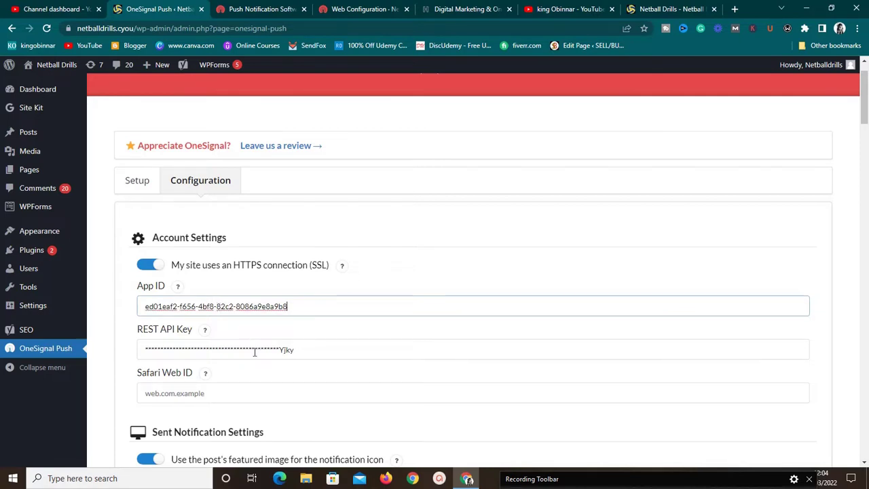
Copy the OneSignal API key and paste it into the REST API Key field.
click(359, 9)
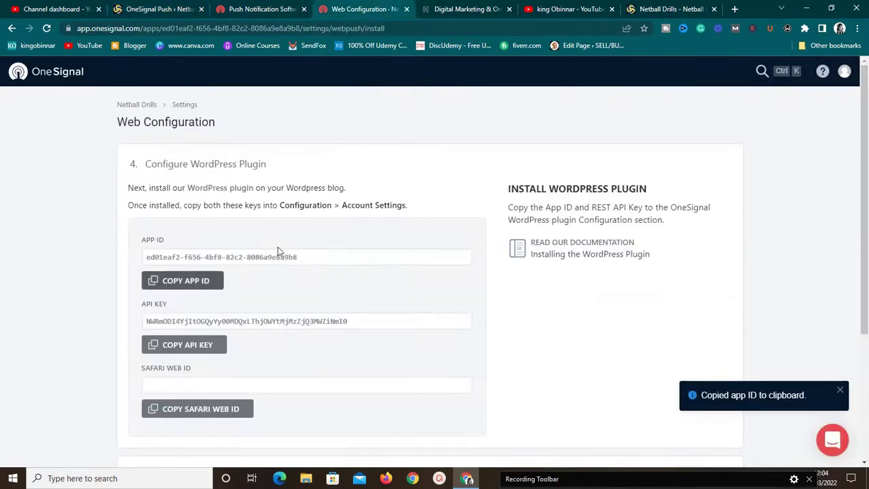
click(204, 345)
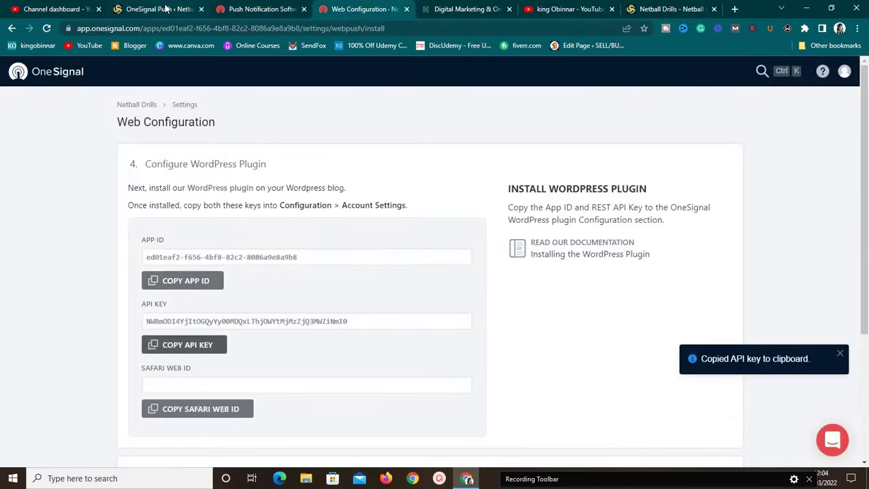
click(167, 9)
click(232, 347)
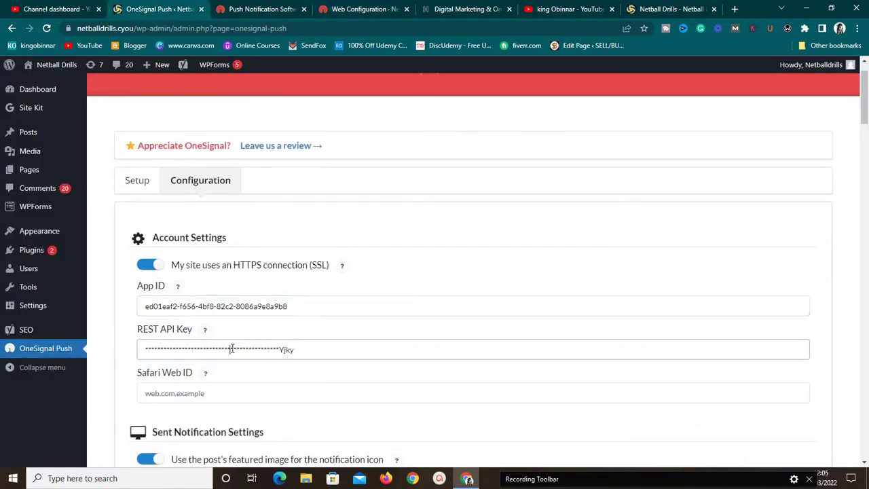
key(ctrl+a)
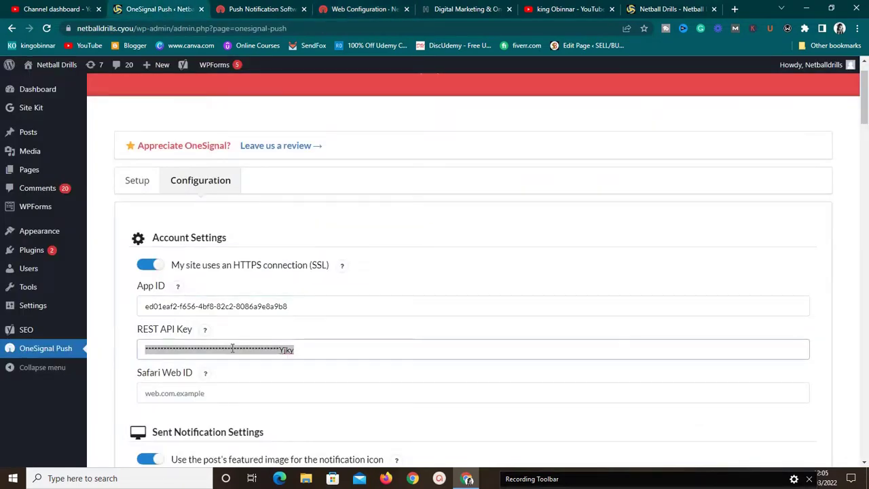
key(ctrl+v)
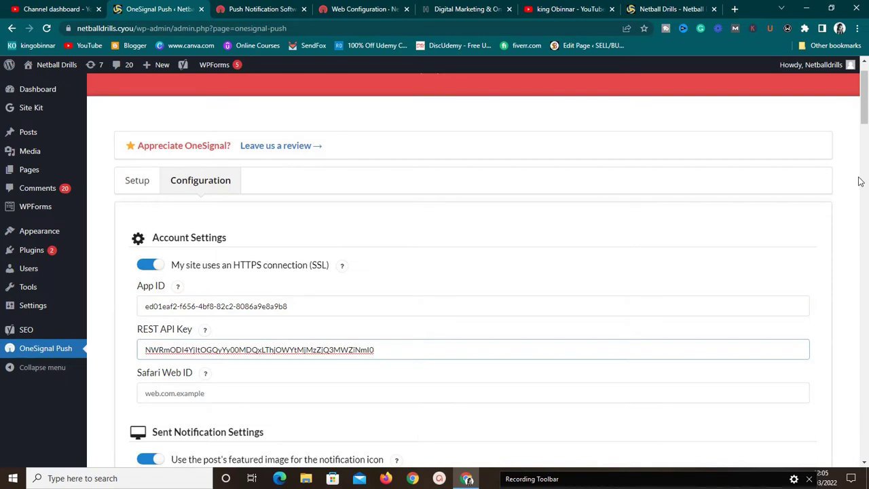
drag(864, 119, 864, 132)
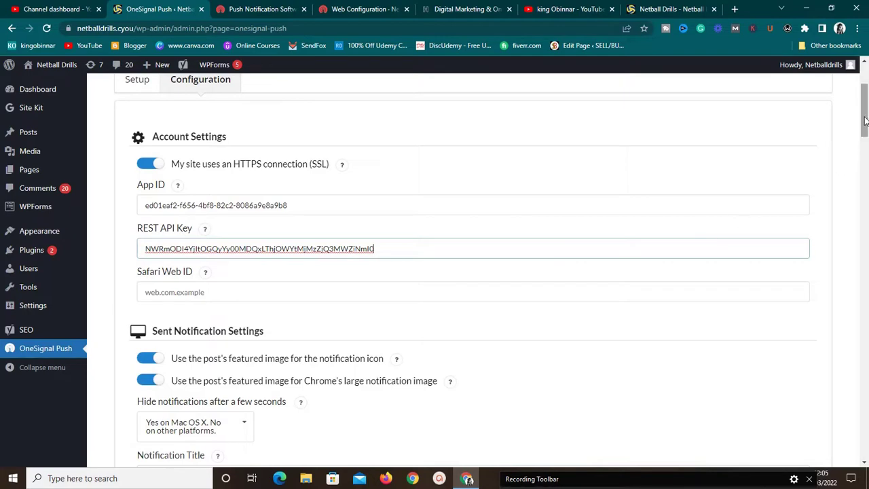
drag(863, 119, 864, 104)
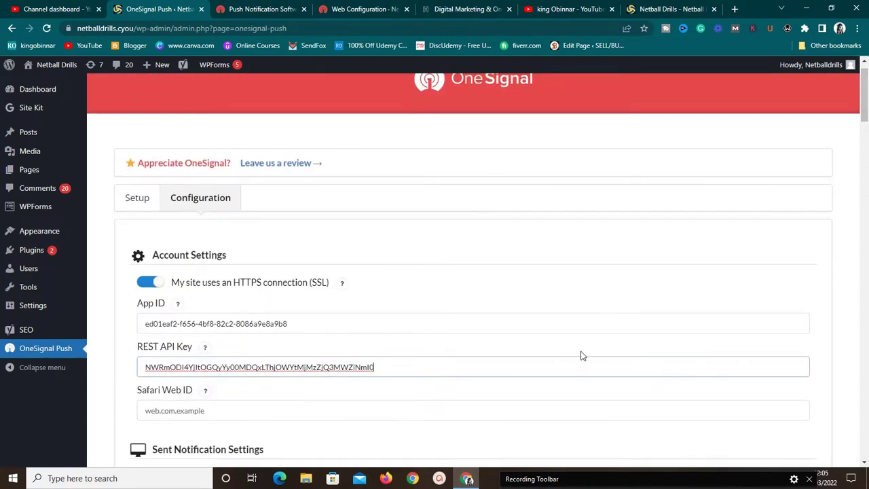
Finish the OneSignal web push setup wizard, then return to the WordPress plugin configuration.
click(335, 6)
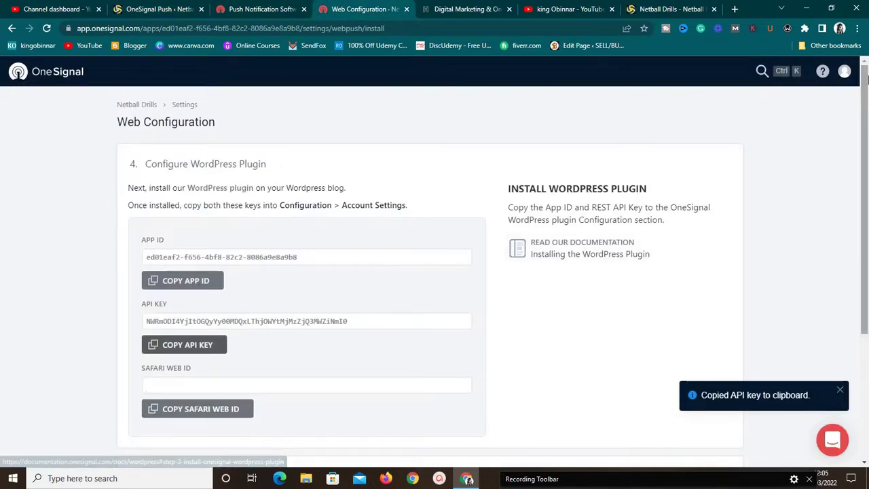
drag(865, 78, 865, 210)
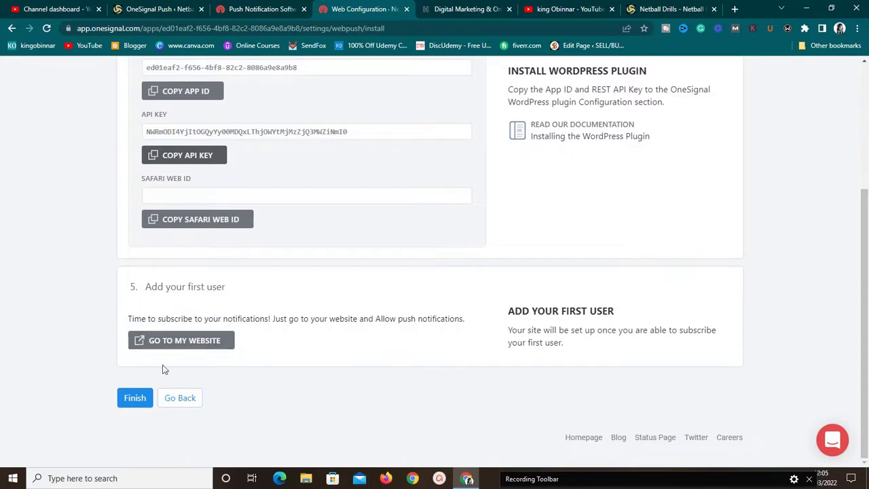
click(136, 398)
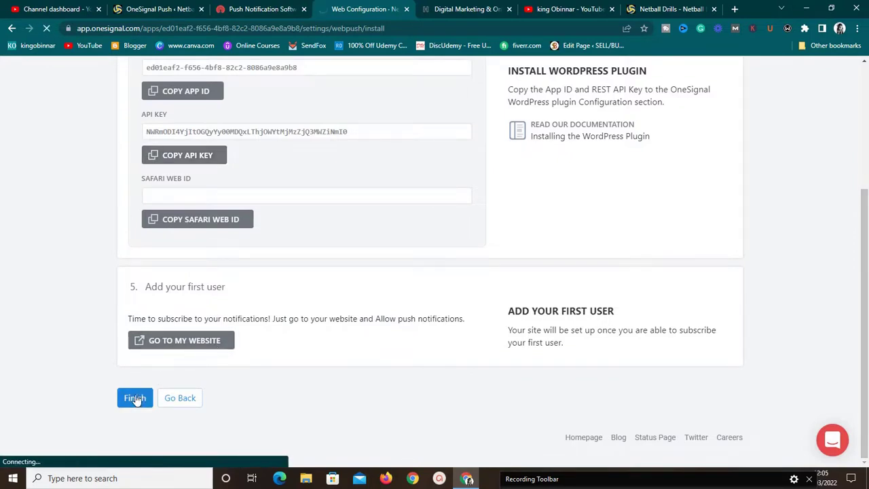
click(136, 8)
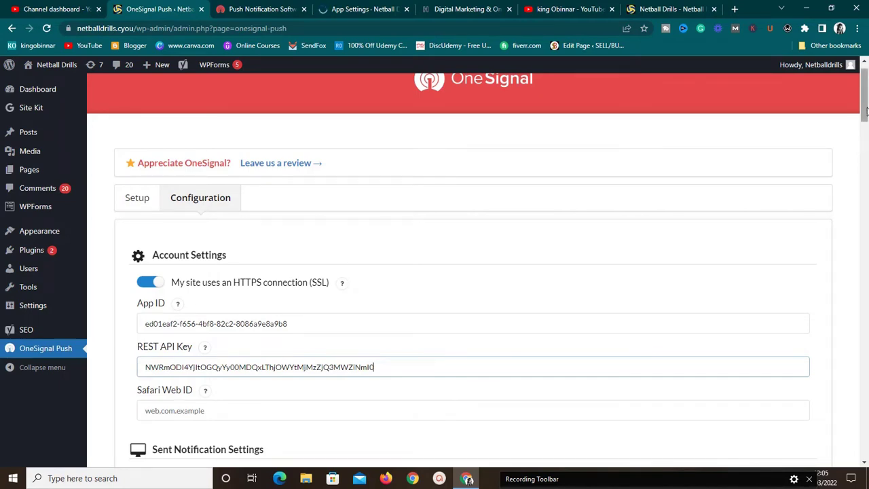
Review the Subscription Bell and Automatic Notification settings, then save the OneSignal Push configuration.
drag(866, 111, 866, 130)
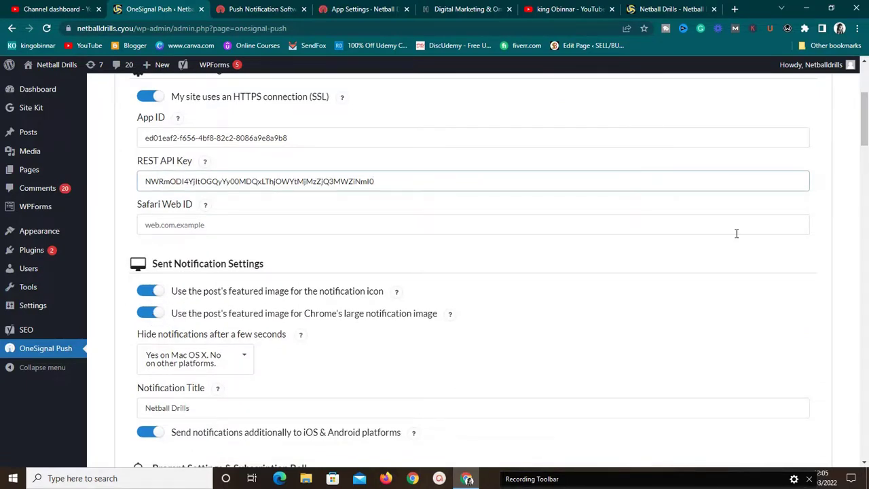
drag(865, 136, 865, 144)
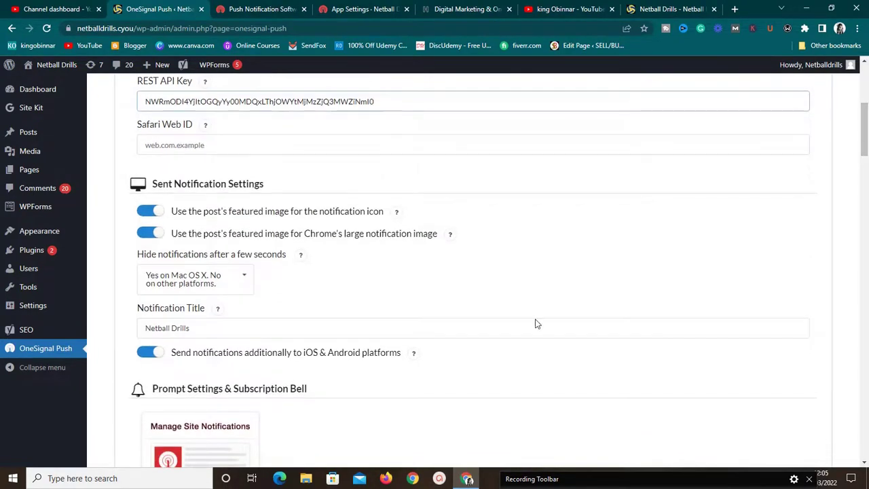
click(600, 482)
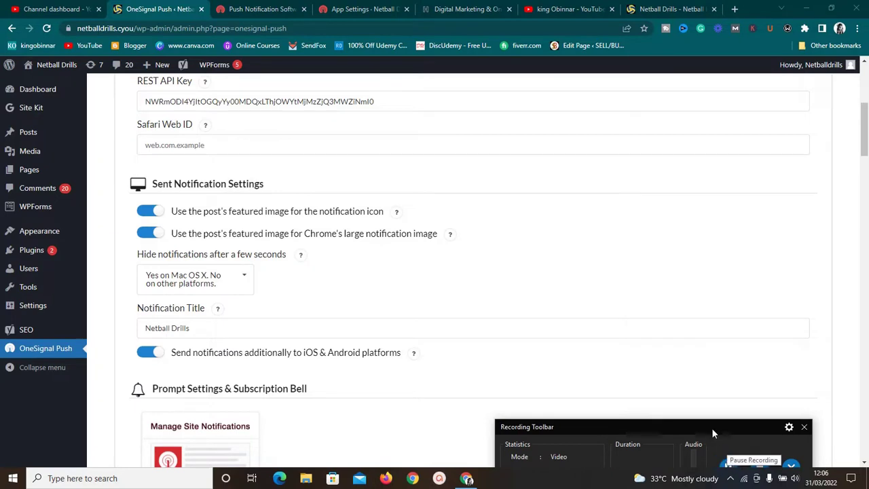
drag(707, 428, 714, 471)
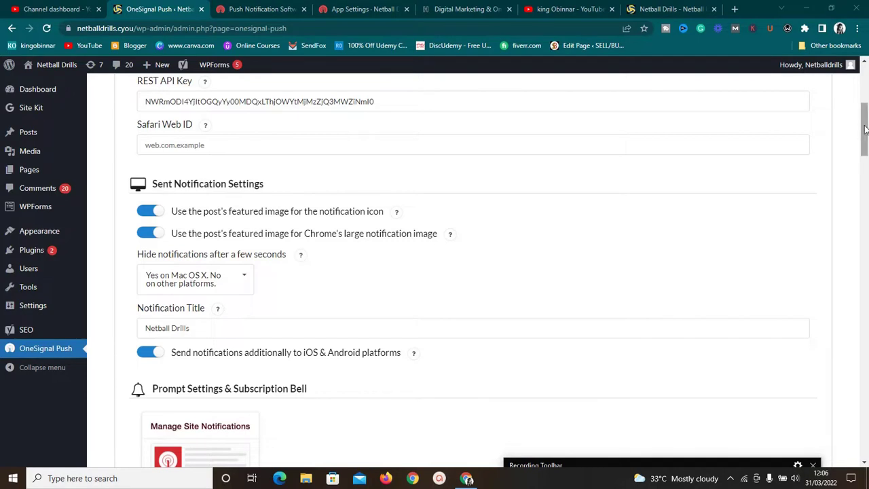
scroll(864, 129, down, 1)
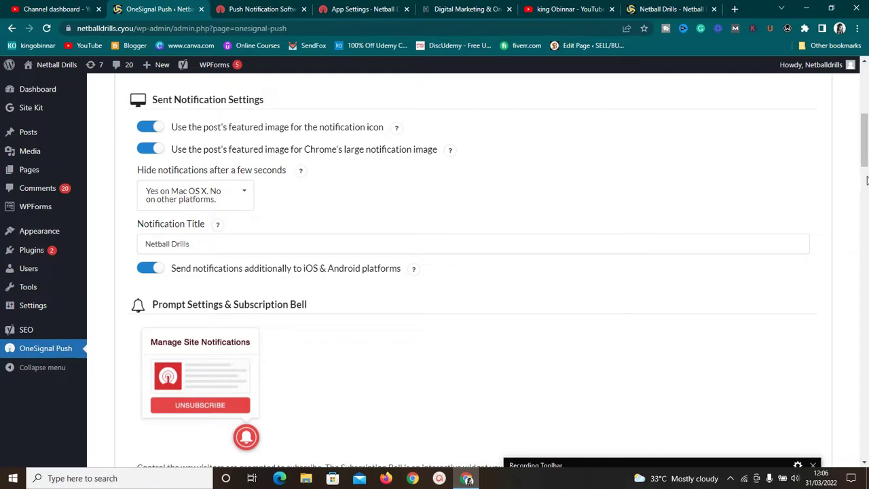
drag(865, 156, 865, 180)
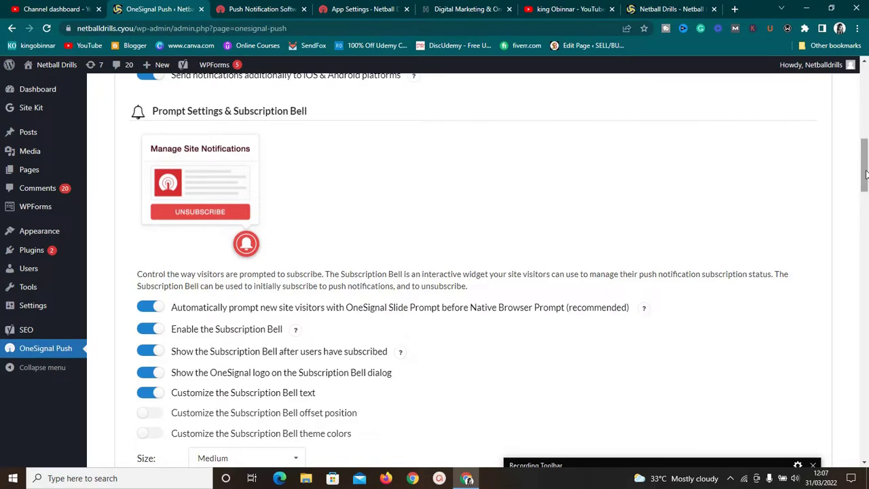
drag(864, 192, 864, 227)
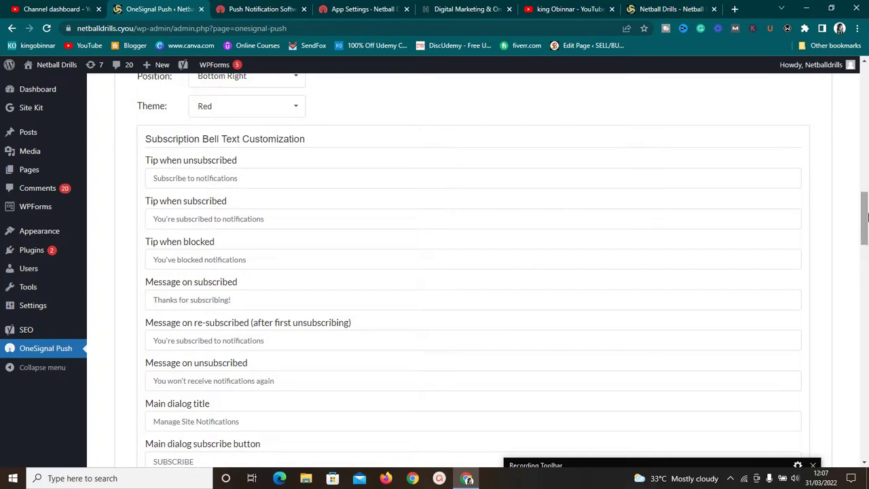
drag(866, 216, 866, 434)
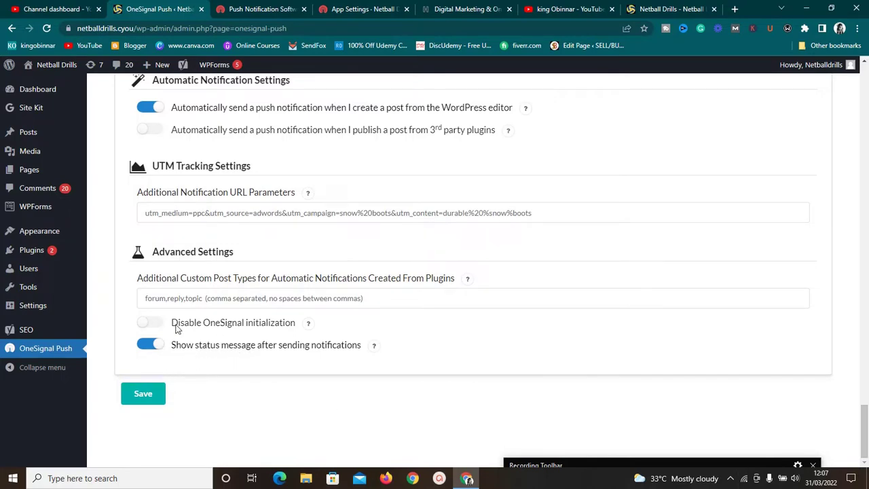
click(143, 395)
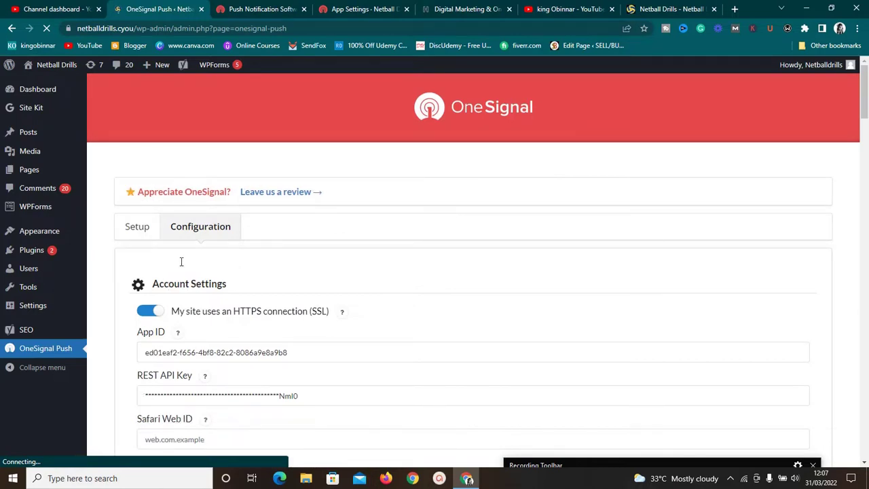
click(348, 8)
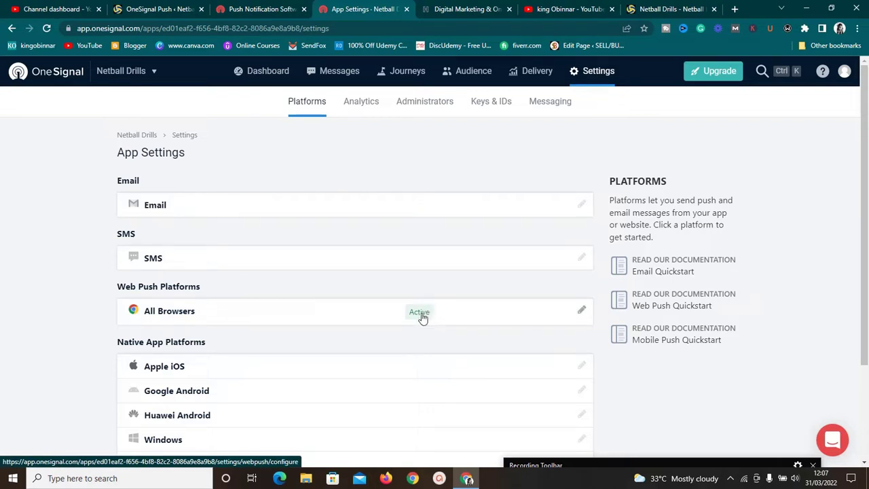
click(123, 8)
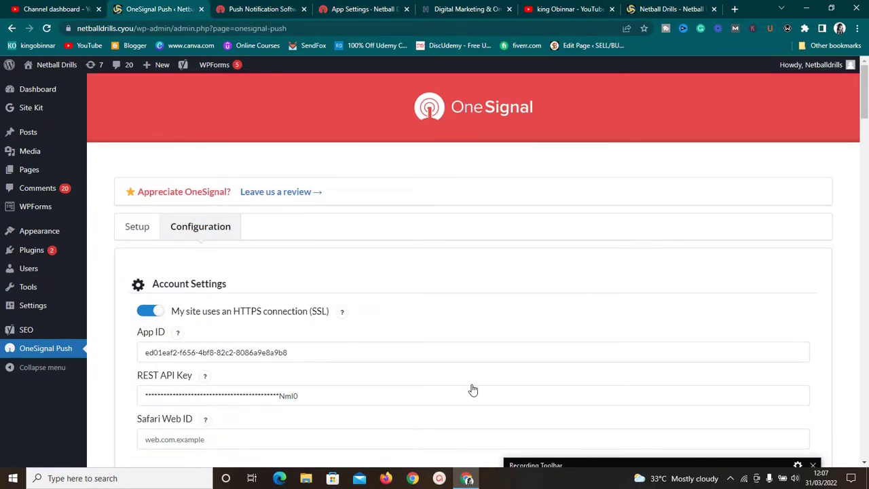
Open the Netball Drills front page and reload it so the subscription bell appears.
click(655, 8)
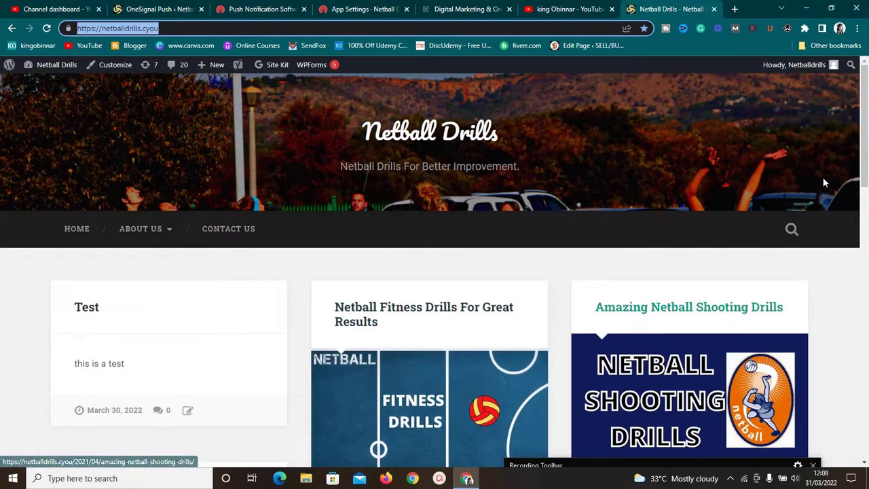
drag(862, 157, 857, 281)
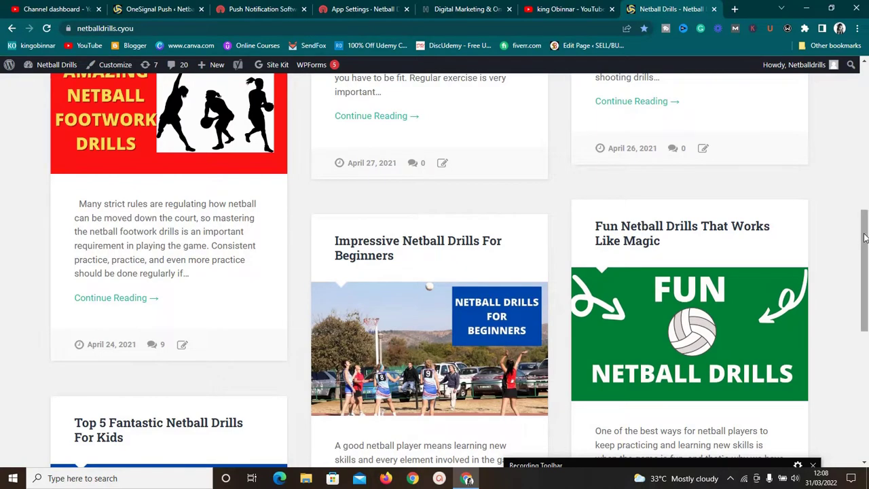
drag(866, 237, 864, 64)
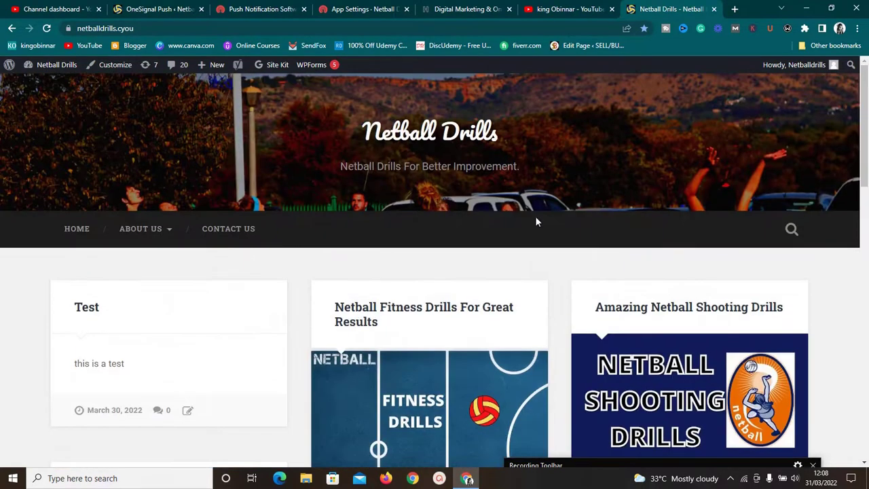
click(46, 28)
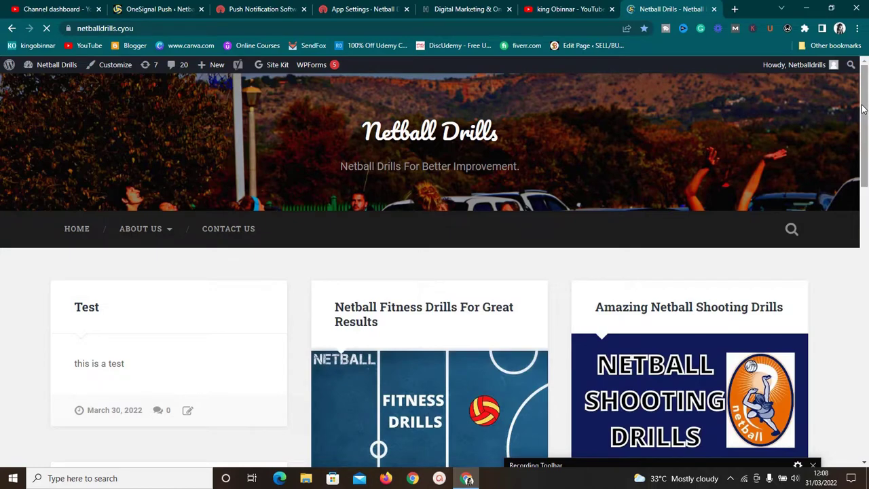
drag(862, 108, 861, 237)
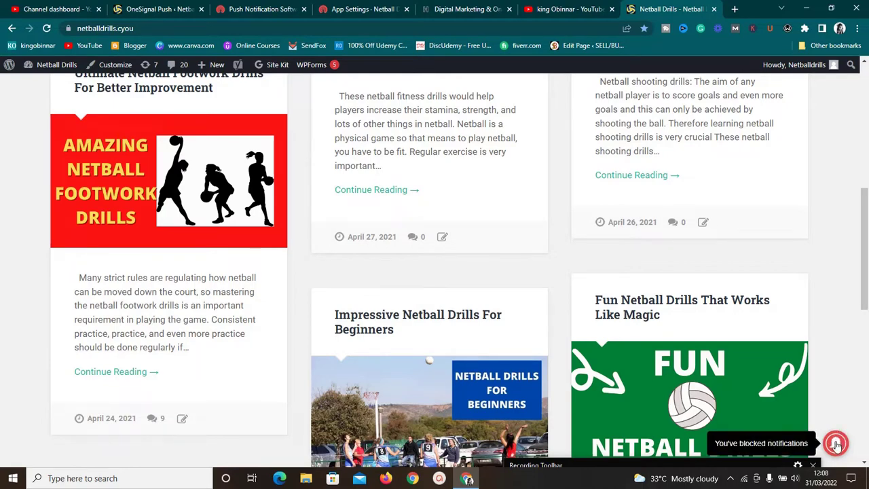
Compare another site's prompt, then open and dismiss the red bell's unblock instructions.
click(446, 8)
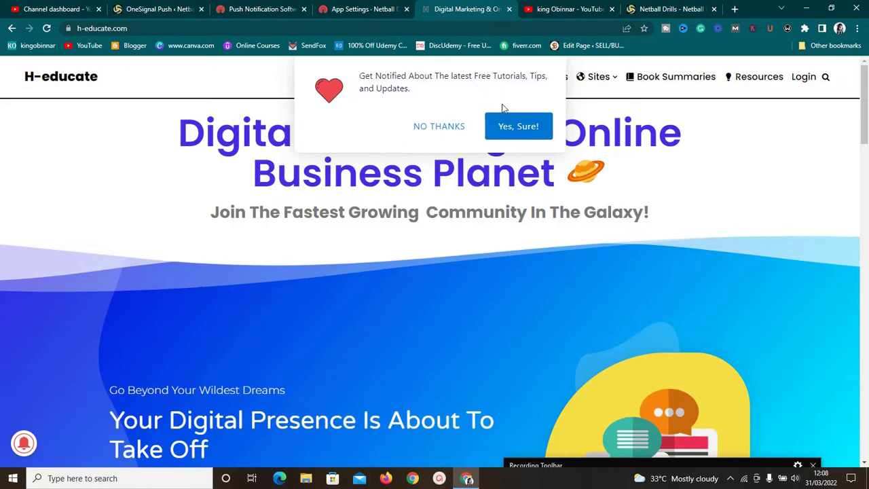
click(658, 7)
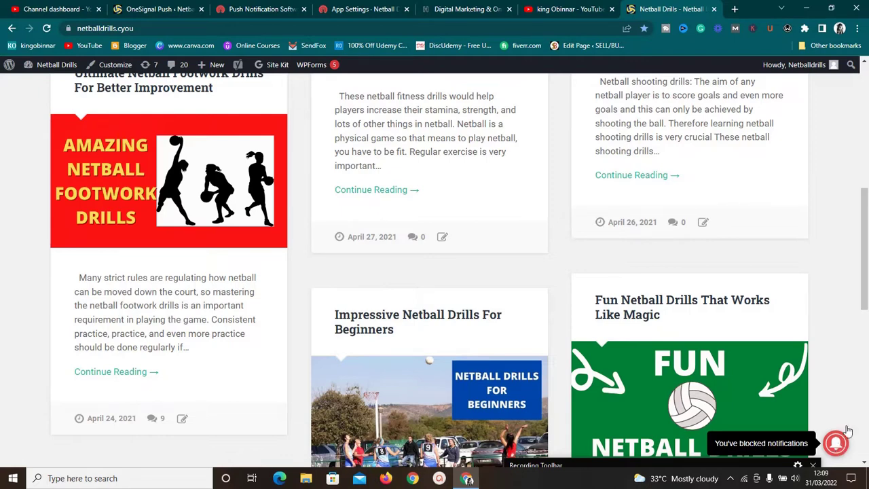
mouse_move(865, 261)
mouse_down()
mouse_move(864, 407)
mouse_move(865, 221)
mouse_move(865, 275)
mouse_up()
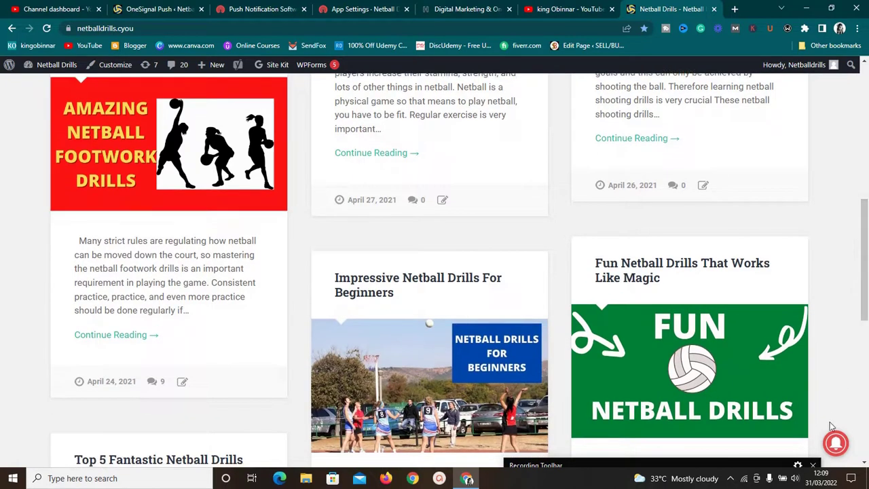
mouse_move(836, 436)
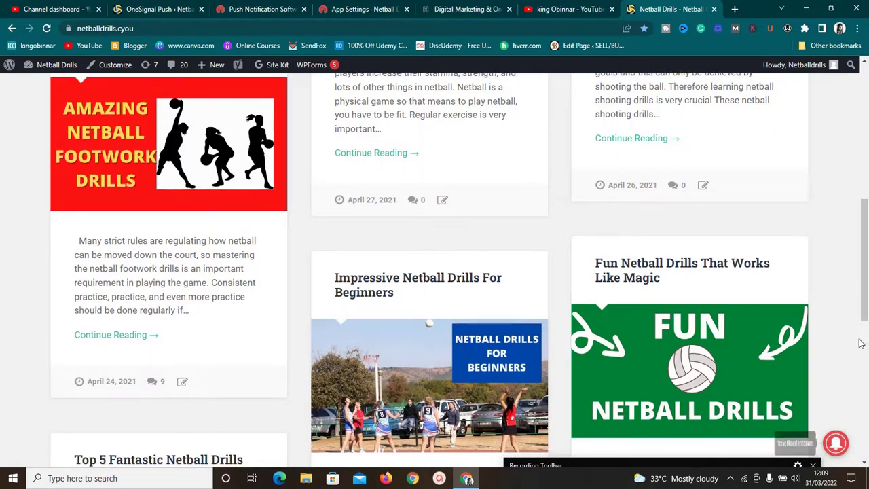
click(836, 443)
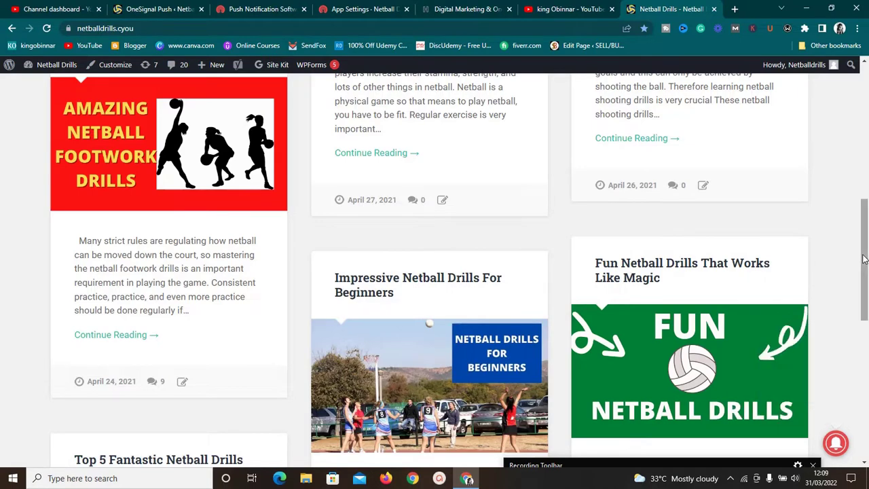
drag(864, 292, 692, 157)
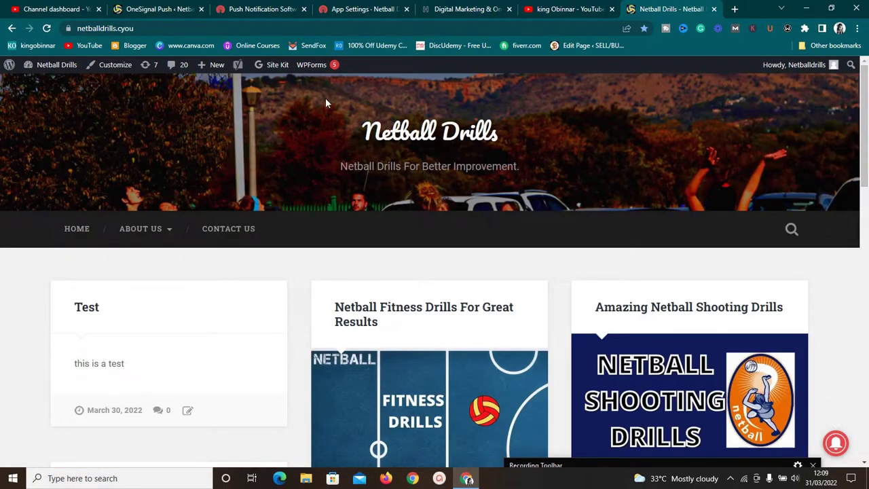
Start a new post from Posts > Add New titled 'Test 2'.
click(159, 8)
mouse_move(45, 138)
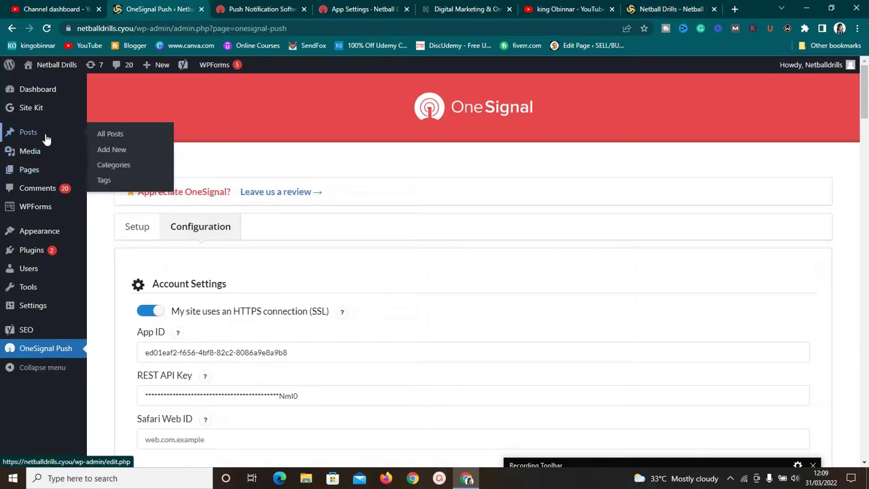
click(110, 148)
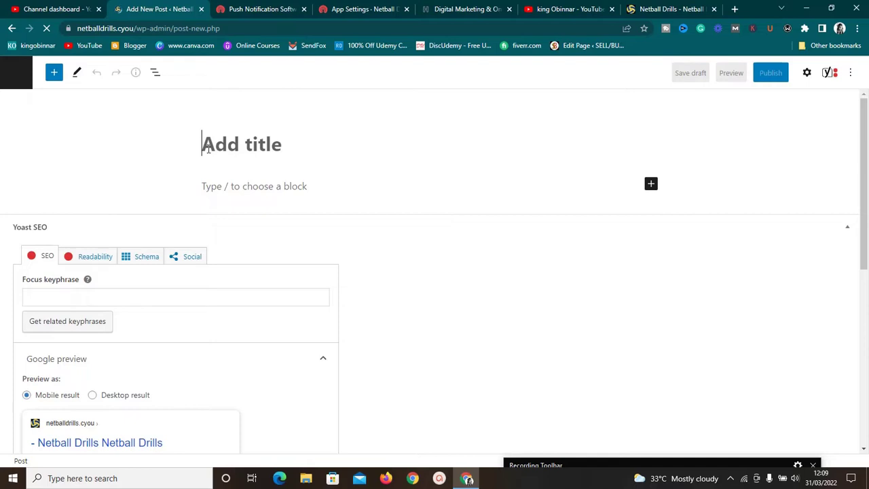
text(Th)
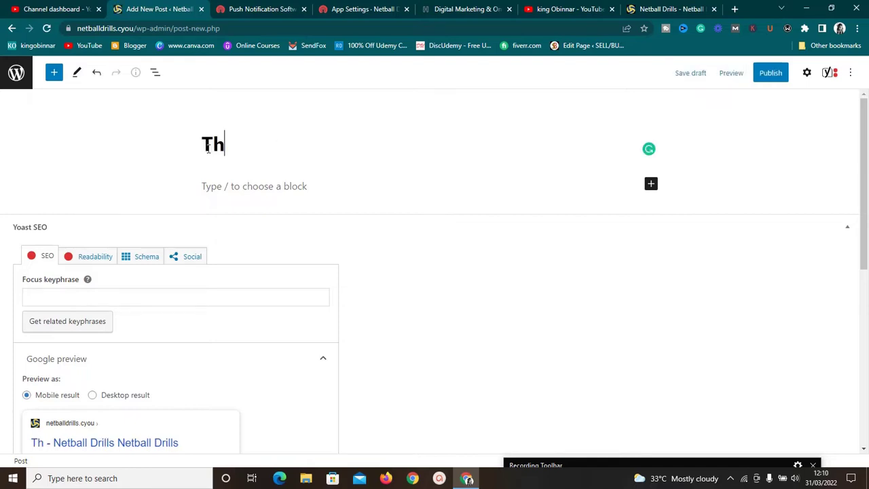
key(BackSpace)
text(est 2)
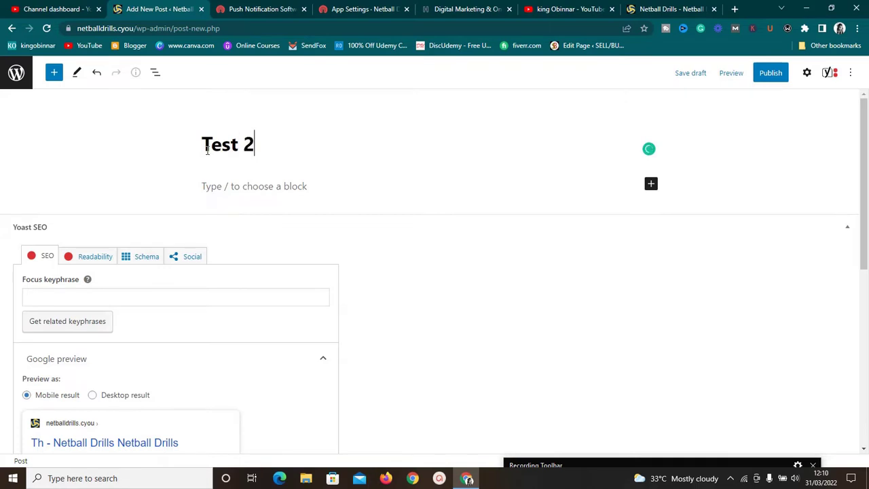
Write the body paragraph 'This is a test' in the Test 2 post.
click(207, 191)
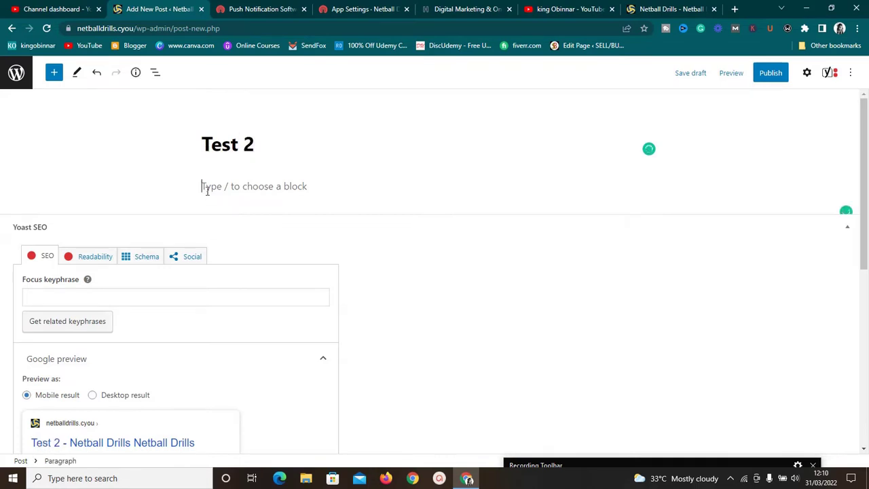
text(Th)
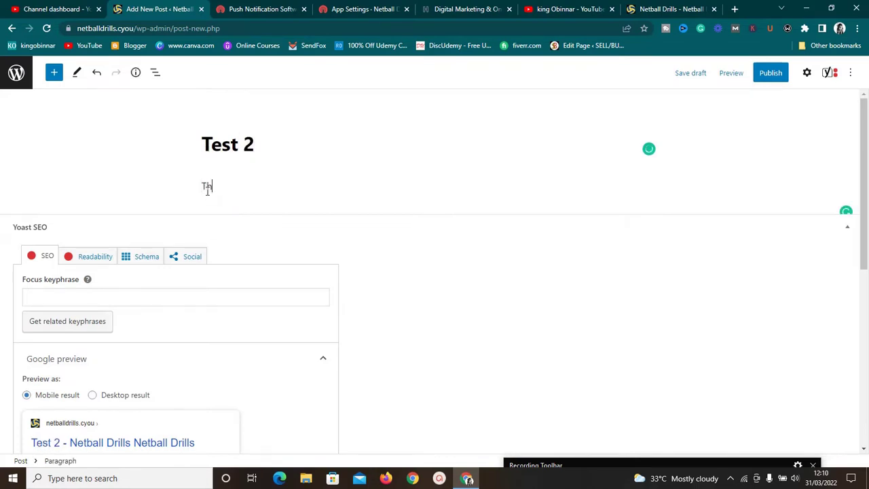
text(is is a test)
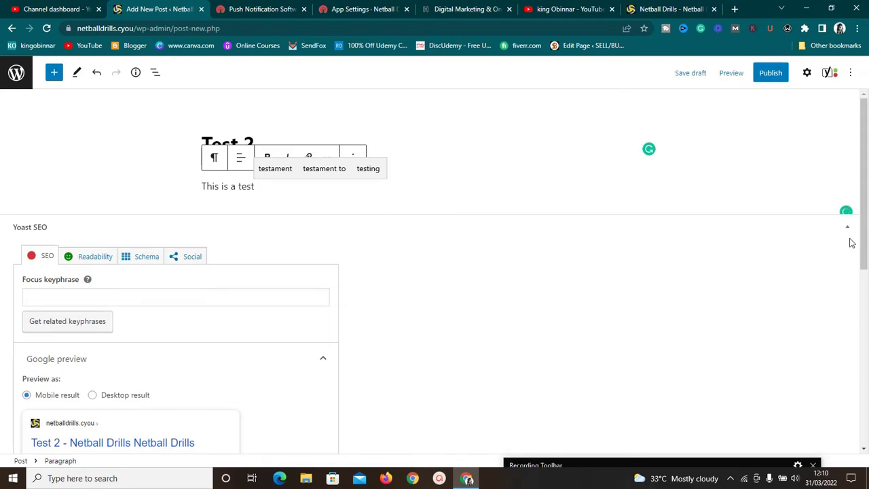
drag(867, 233, 862, 129)
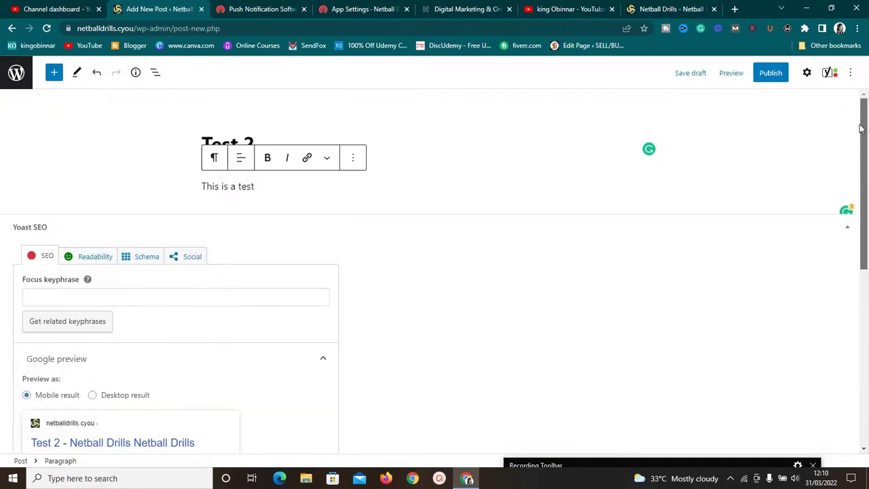
click(459, 145)
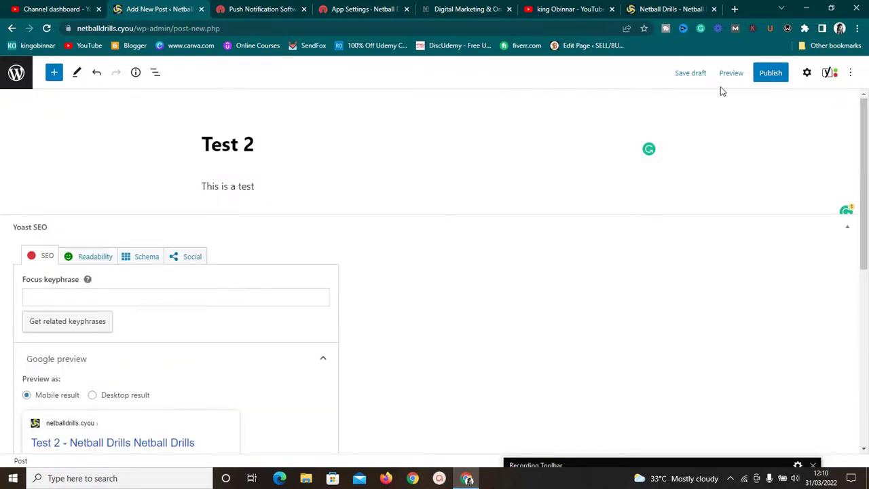
Tick 'Send notification on post publish' in the Test 2 sidebar's OneSignal Push Notifications panel.
click(807, 73)
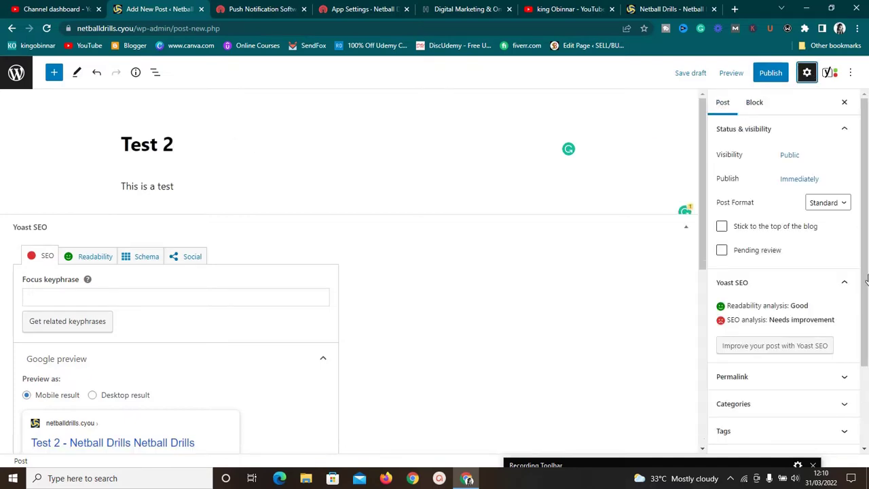
drag(865, 258, 865, 363)
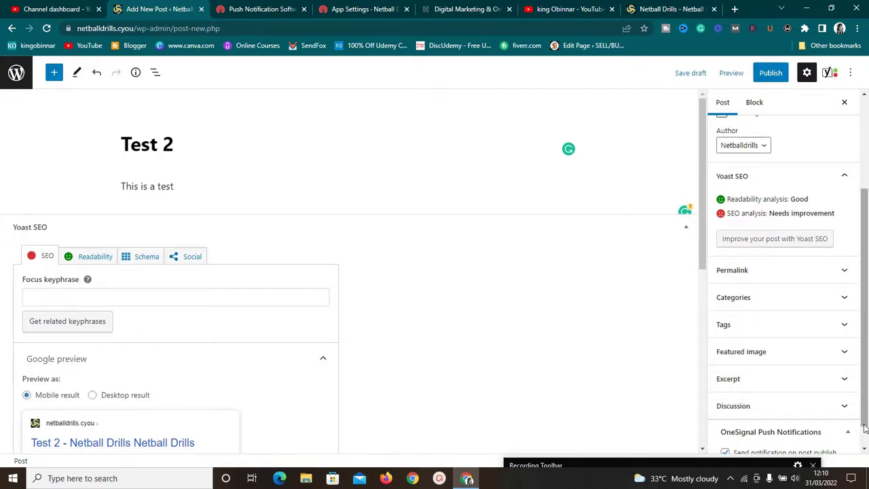
scroll(866, 417, down, 1)
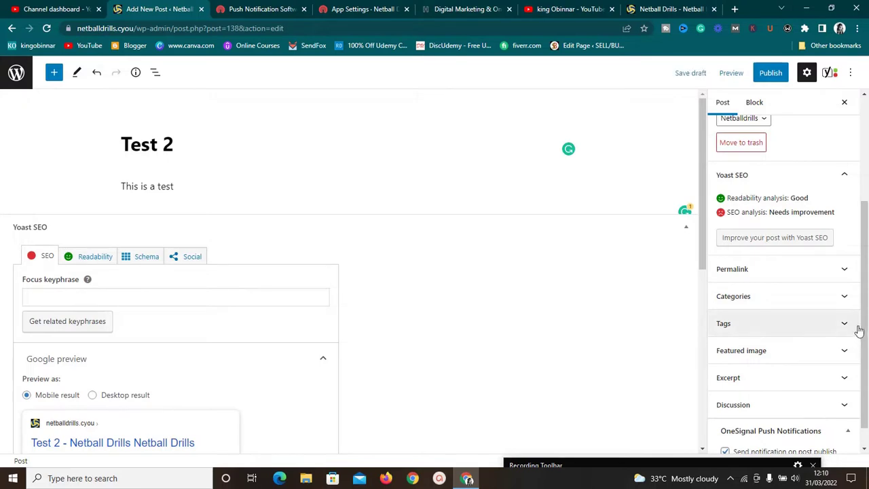
scroll(864, 410, down, 1)
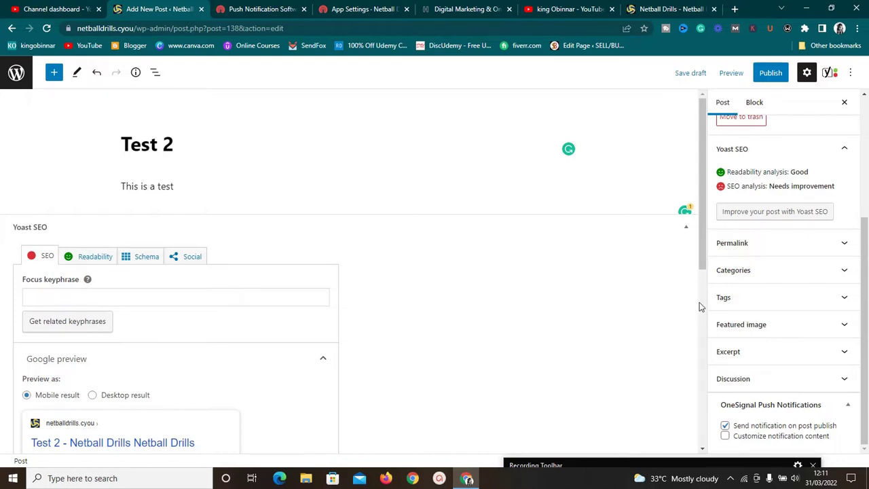
scroll(700, 269, down, 2)
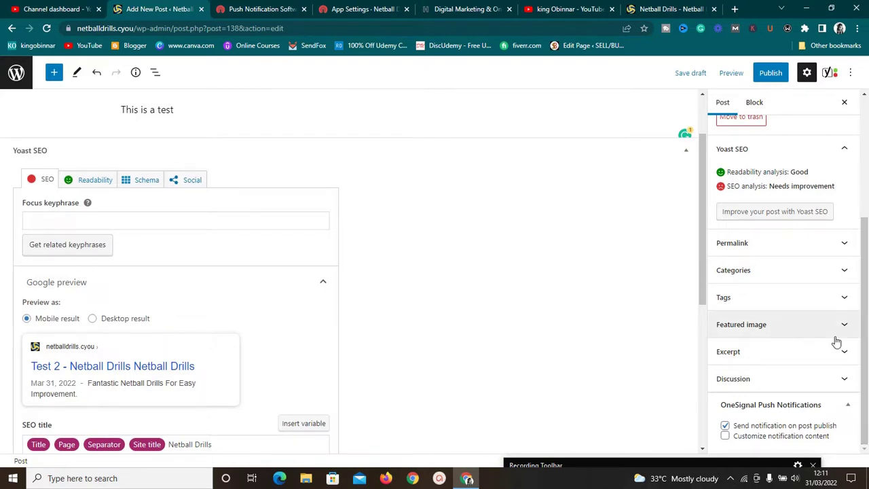
drag(865, 351, 865, 234)
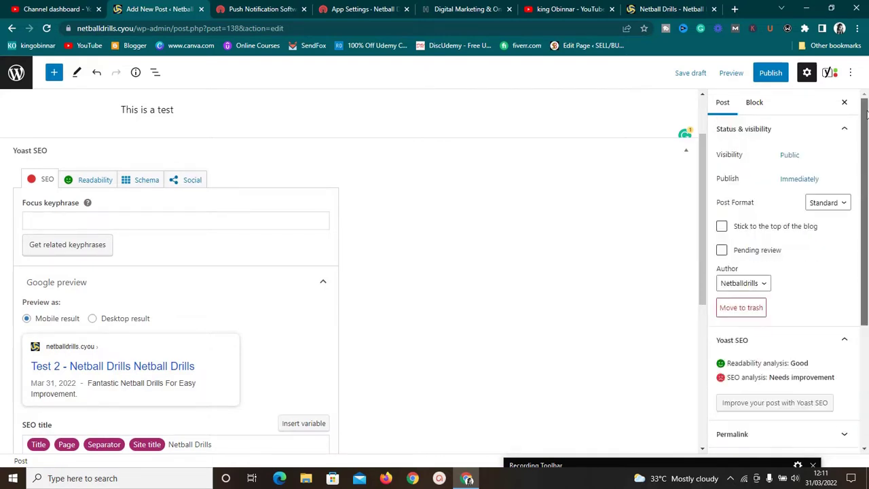
Open OneSignal's Netball Drills dashboard, which reports no user activity yet.
click(333, 8)
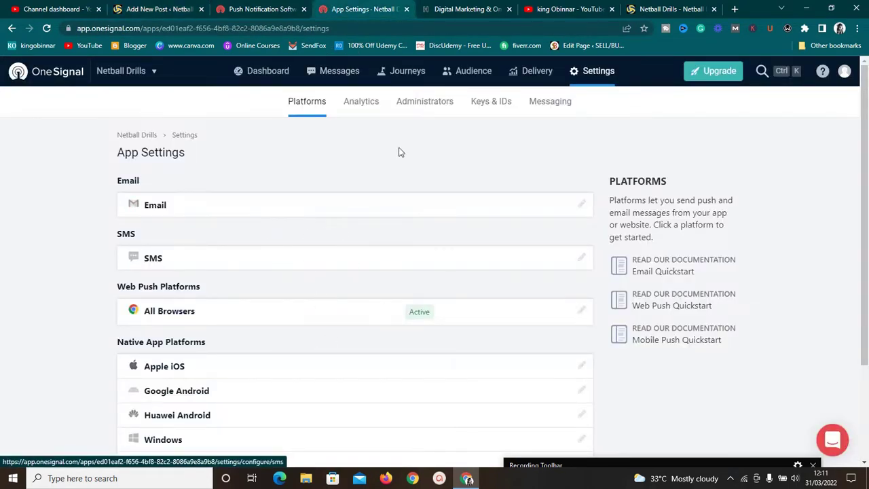
click(265, 79)
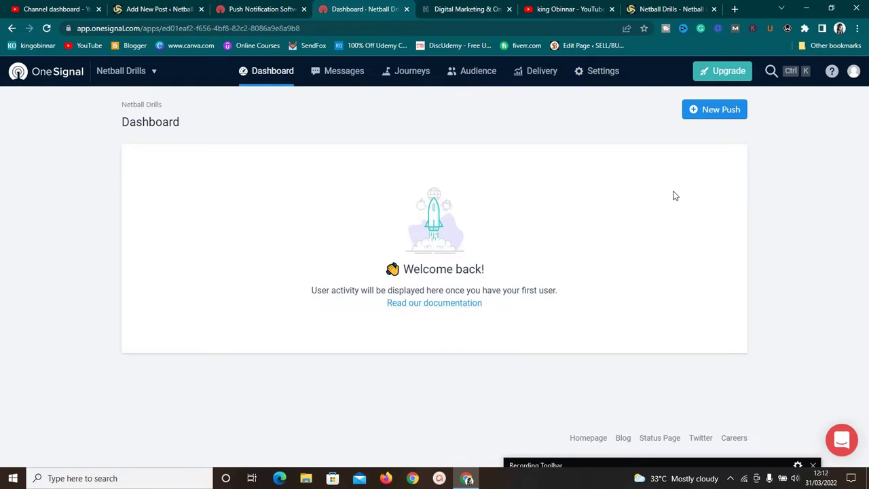
click(726, 114)
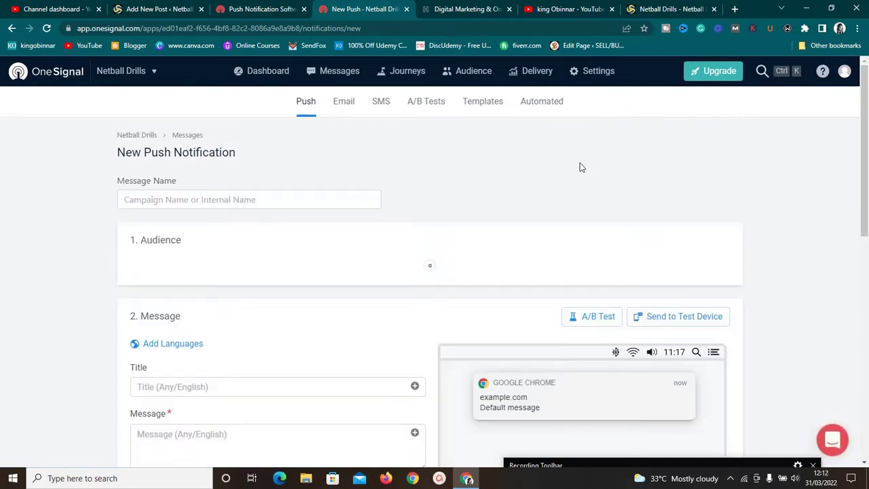
scroll(579, 167, down, 3)
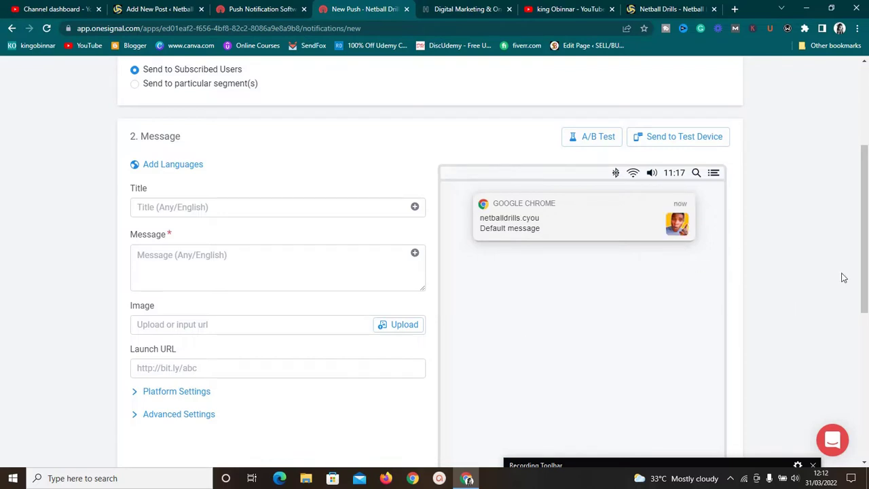
drag(864, 256, 844, 425)
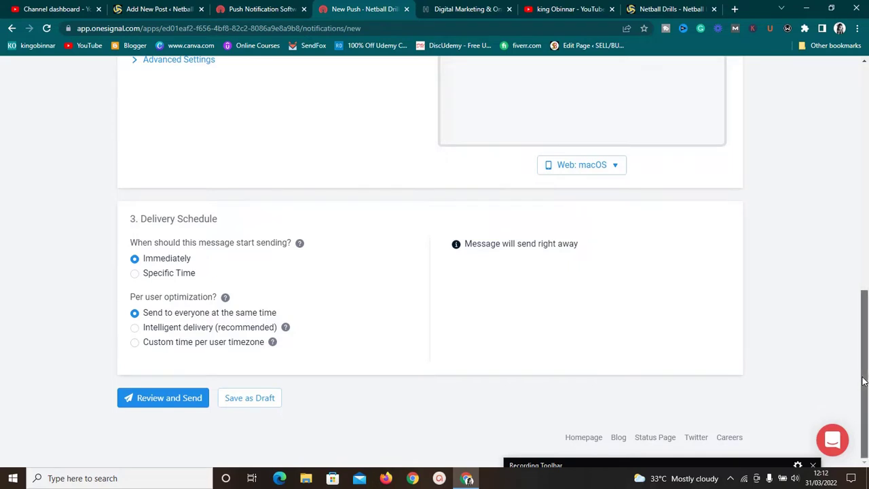
drag(864, 379, 867, 133)
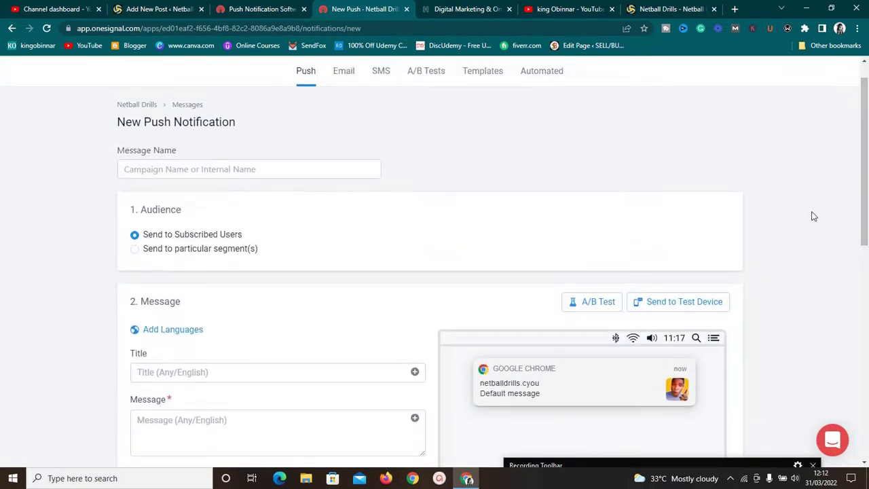
drag(864, 215, 864, 202)
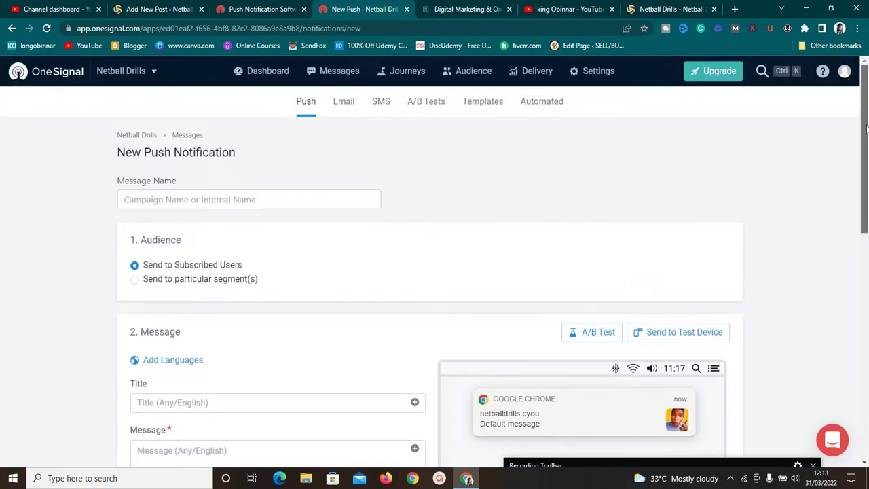
click(276, 75)
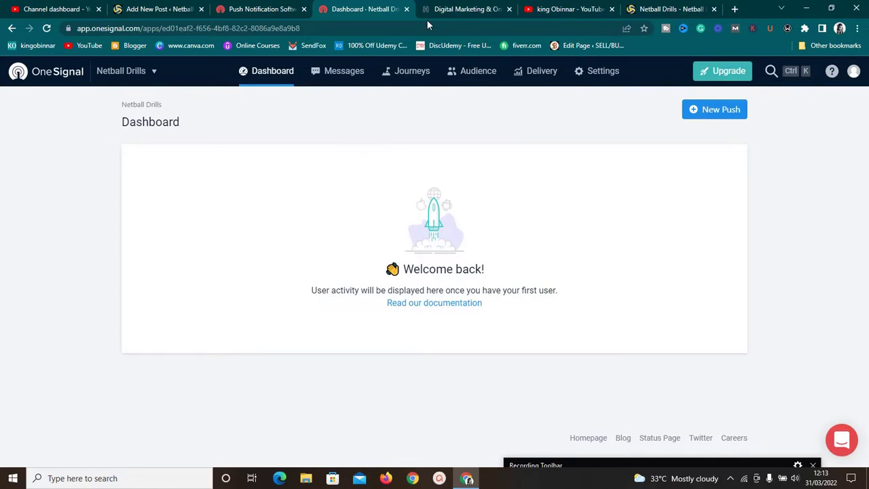
Look over the YouTube, Netball Drills and OneSignal dashboard tabs.
click(547, 5)
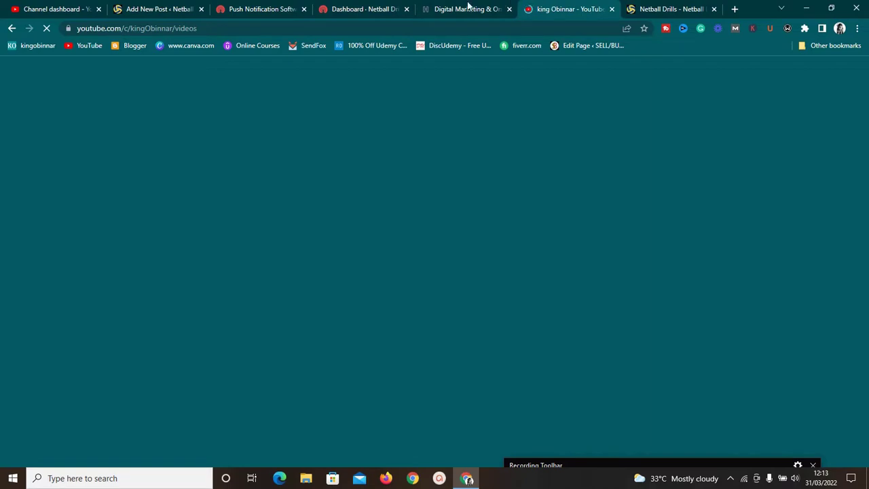
click(662, 8)
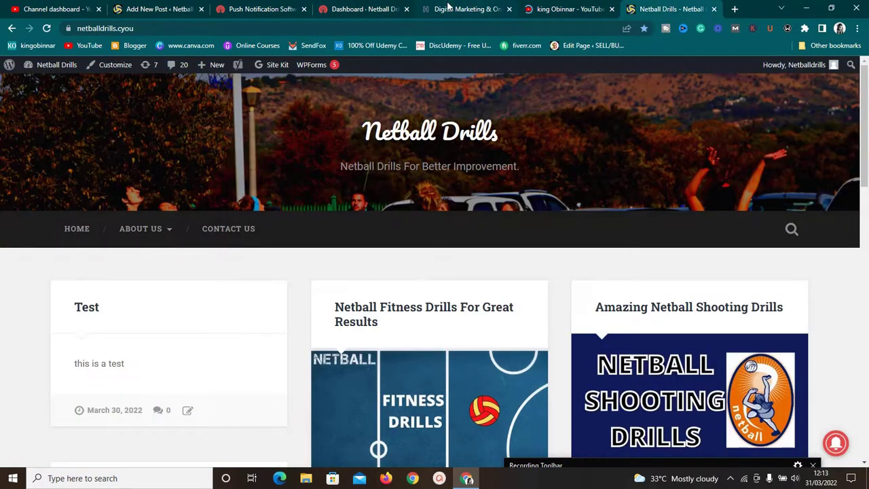
click(340, 7)
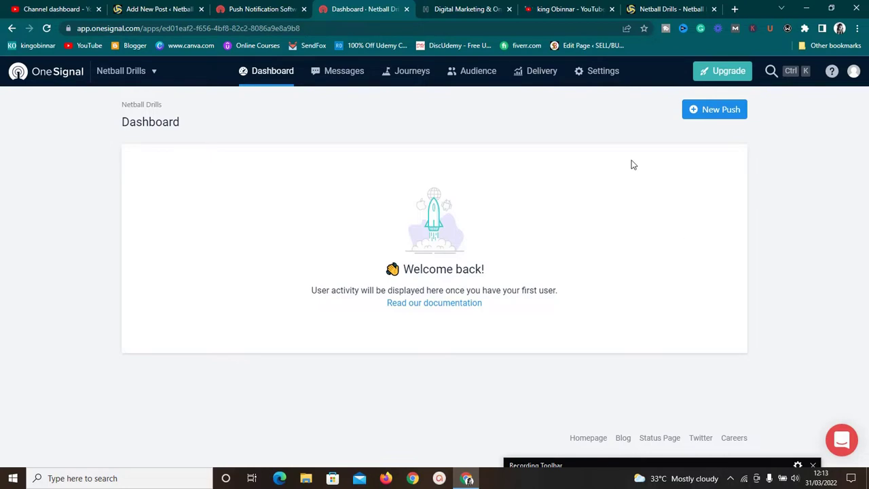
Check the bell icon on the Netball Drills site, then move on to the YouTube channel's videos.
click(664, 9)
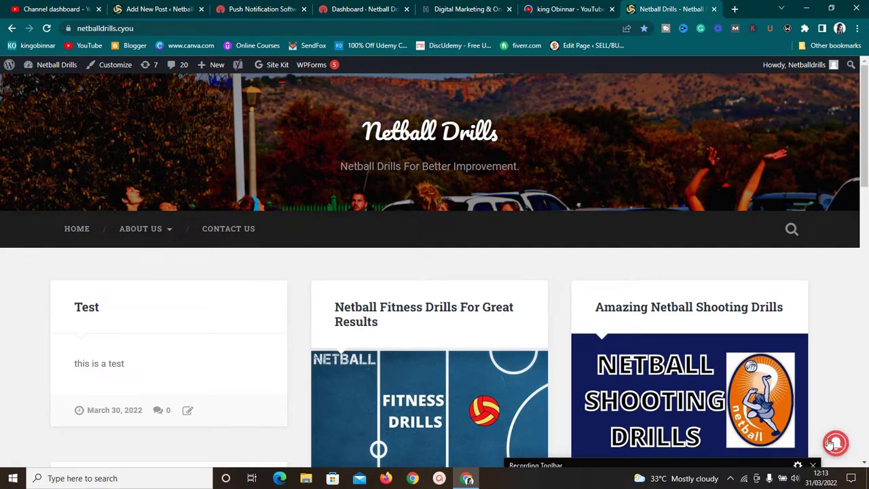
mouse_move(833, 446)
scroll(866, 140, down, 5)
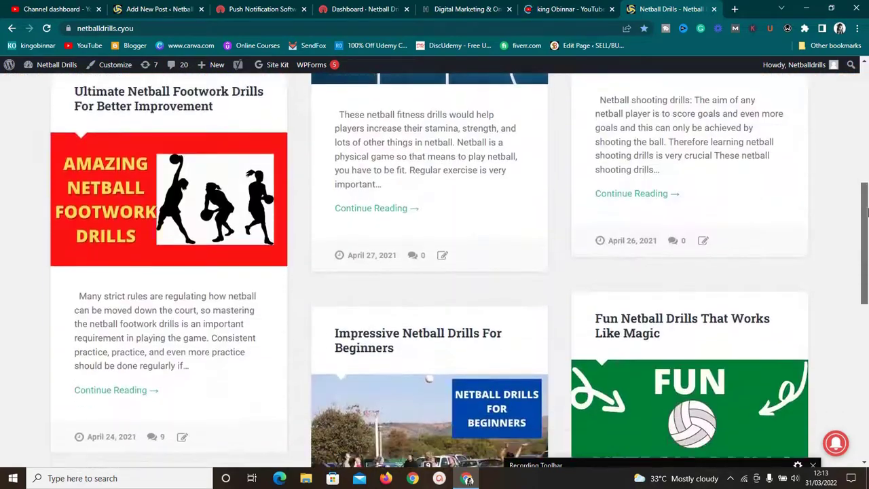
scroll(866, 139, up, 5)
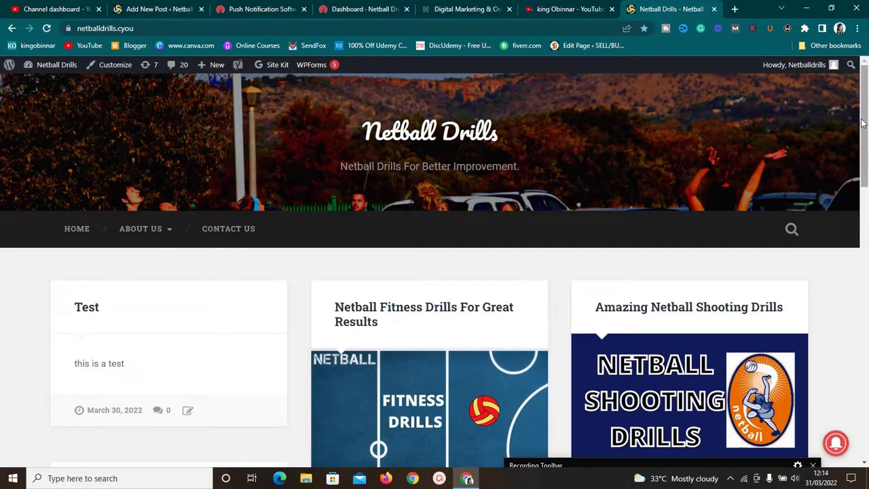
drag(866, 125, 865, 127)
scroll(866, 124, down, 5)
scroll(866, 125, up, 5)
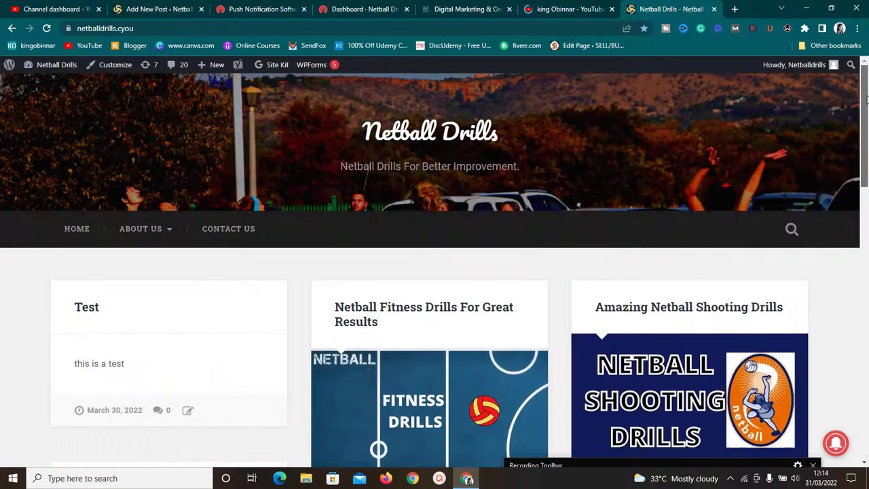
click(467, 9)
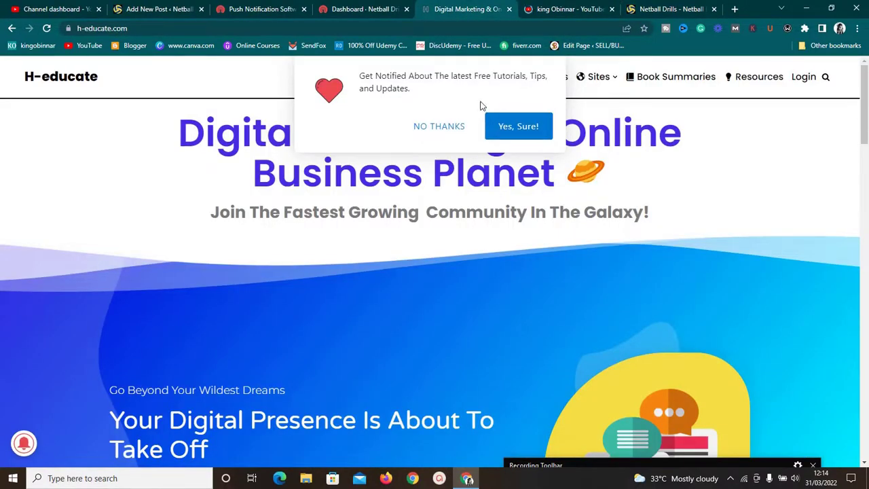
click(566, 9)
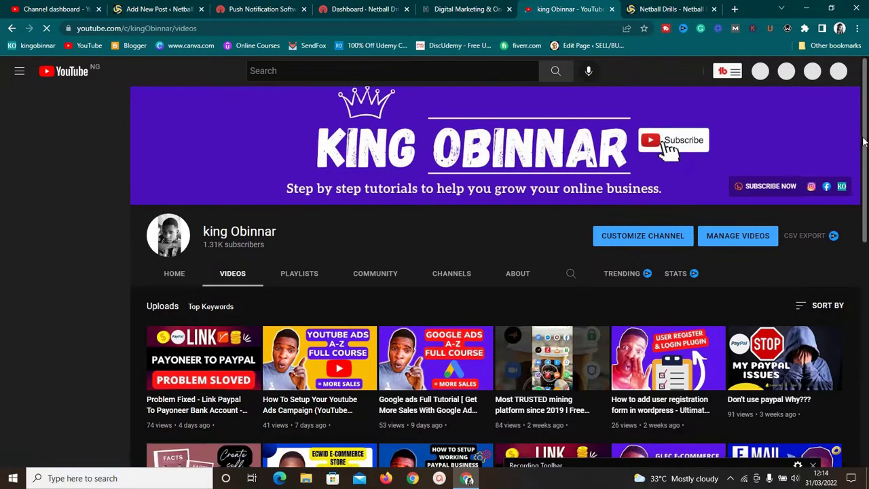
scroll(863, 141, down, 4)
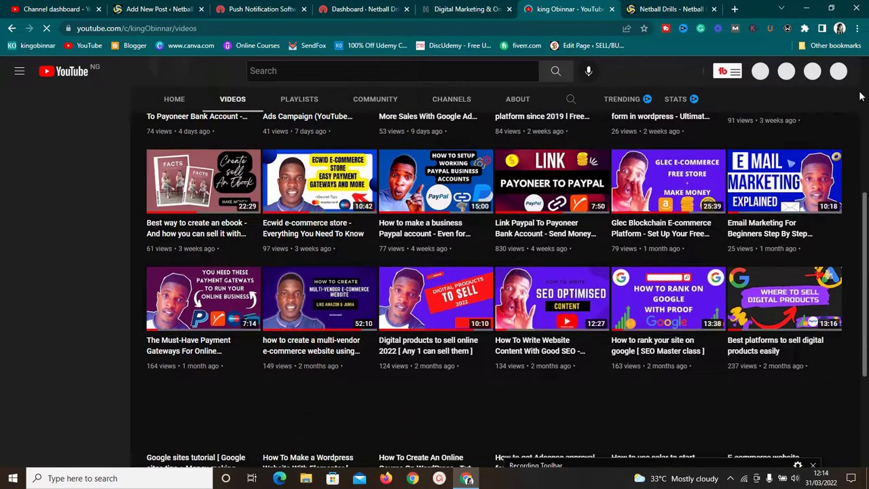
scroll(860, 97, up, 4)
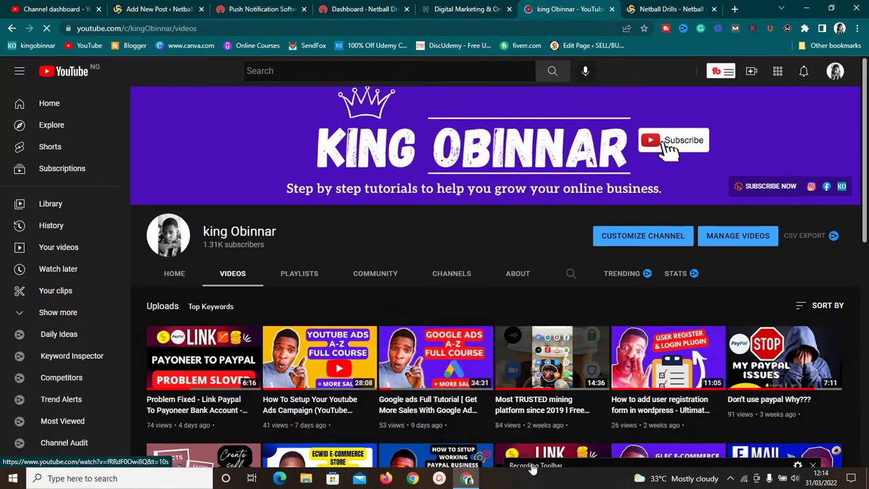
click(724, 478)
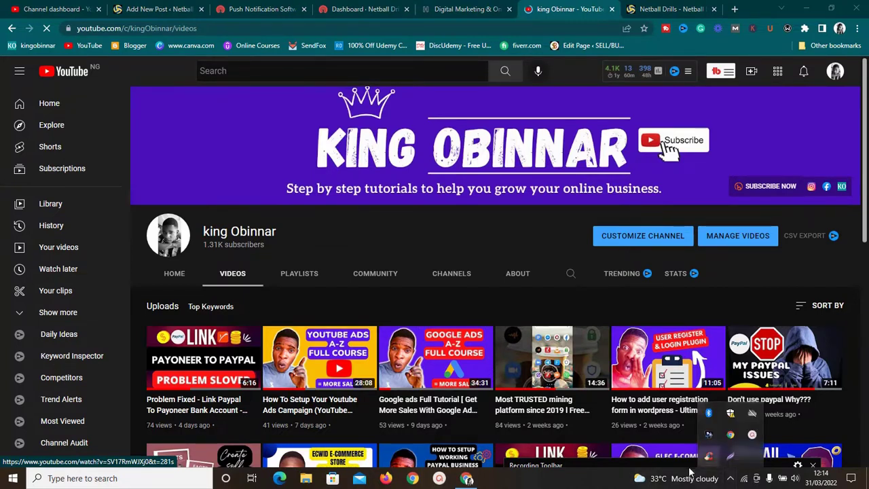
click(661, 468)
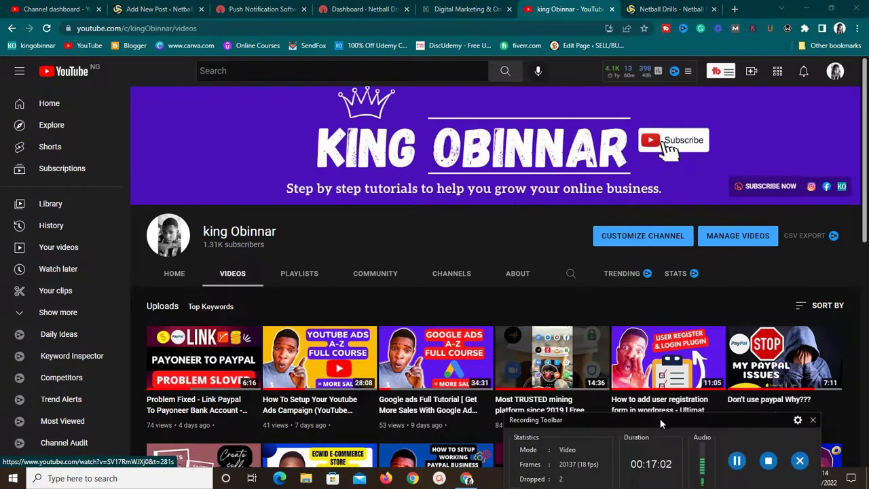